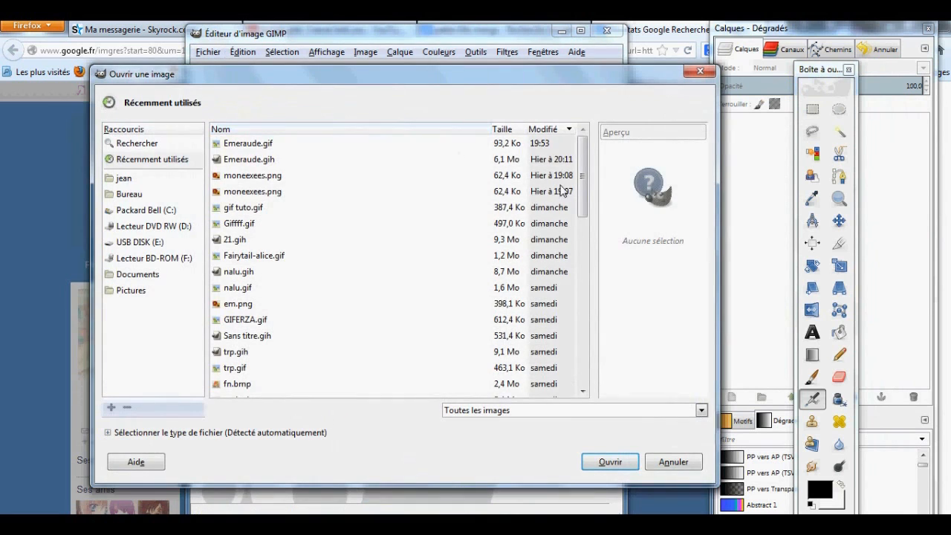
# Step: Open the image "Petite fille manga.png" from the Pictures folder
pyautogui.scroll(-3, 585, 180)
pyautogui.click(131, 290)
pyautogui.moveTo(584, 145); pyautogui.dragTo(570, 245)
pyautogui.click(282, 226)
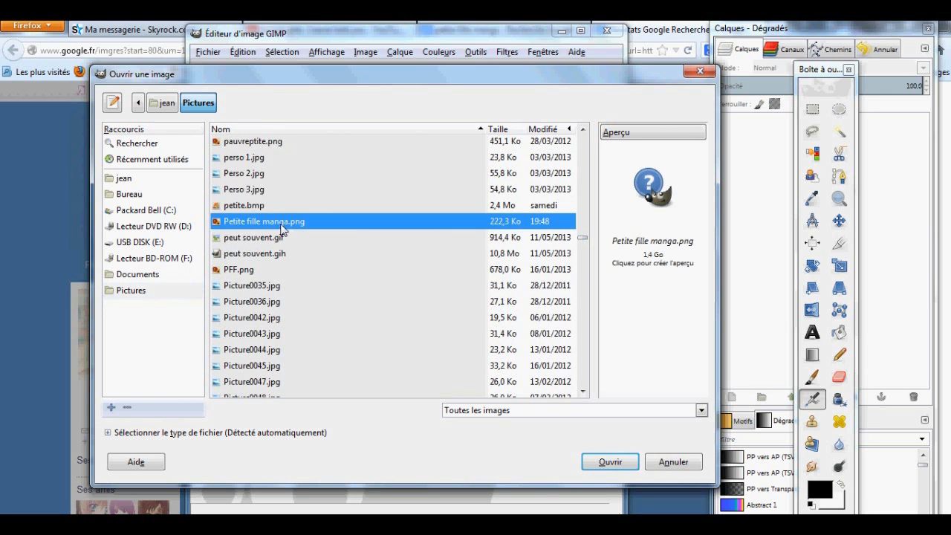
pyautogui.doubleClick(283, 223)
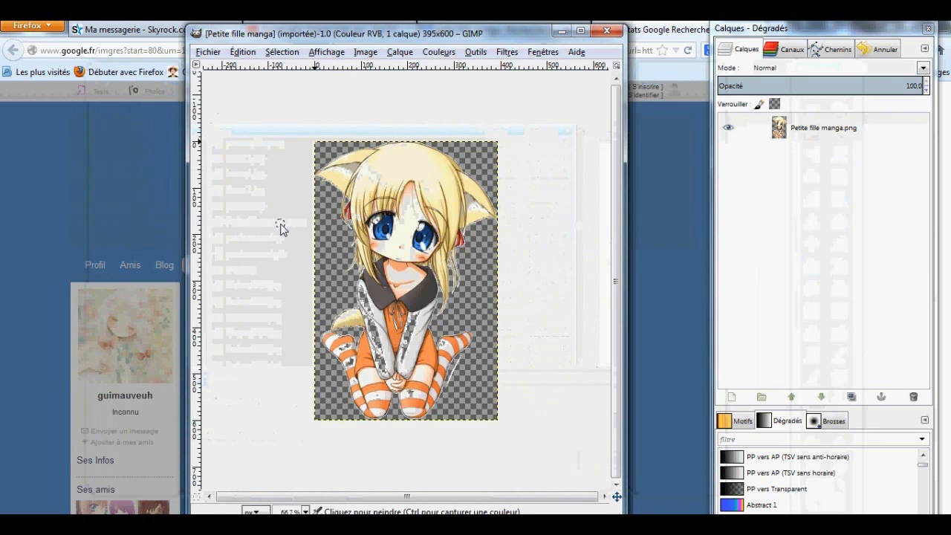
# Step: Arrange the image window and the layers dock side by side and bring the toolbox to the front
pyautogui.click(579, 30)
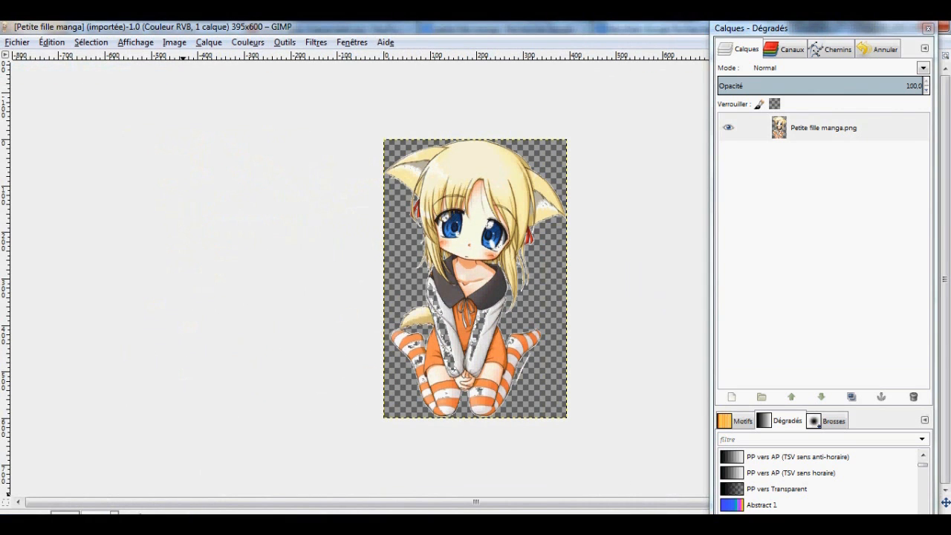
pyautogui.moveTo(392, 30)
pyautogui.mouseDown()
pyautogui.moveTo(413, 35)
pyautogui.moveTo(399, 46)
pyautogui.mouseUp()
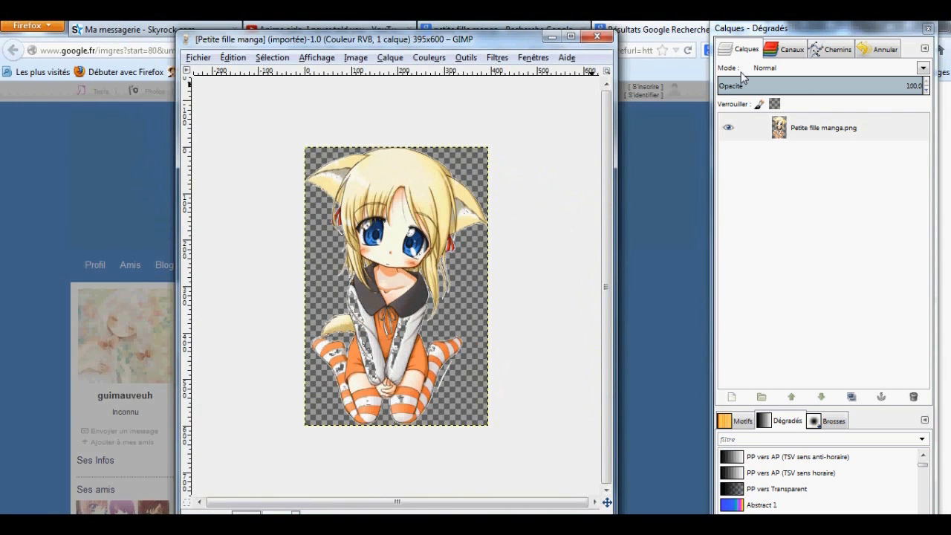
pyautogui.moveTo(746, 31); pyautogui.dragTo(673, 41)
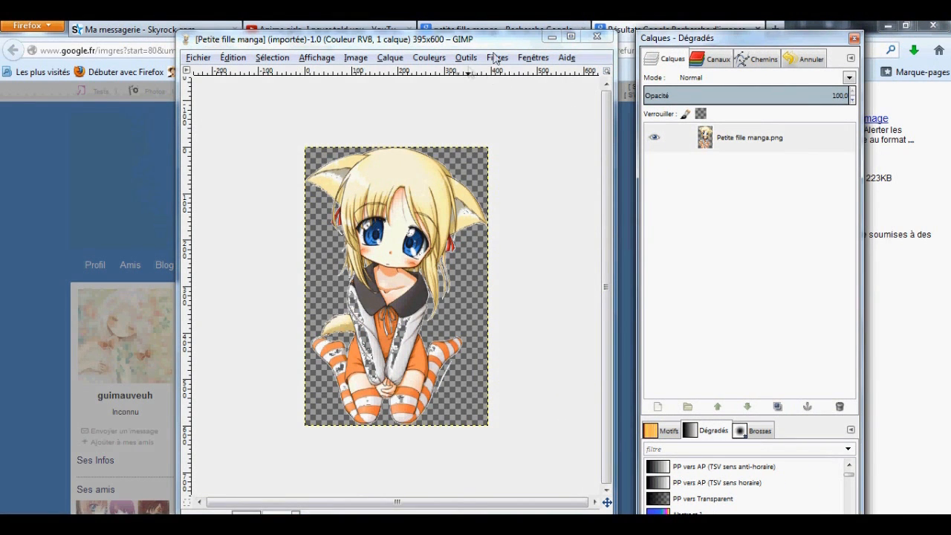
pyautogui.click(535, 58)
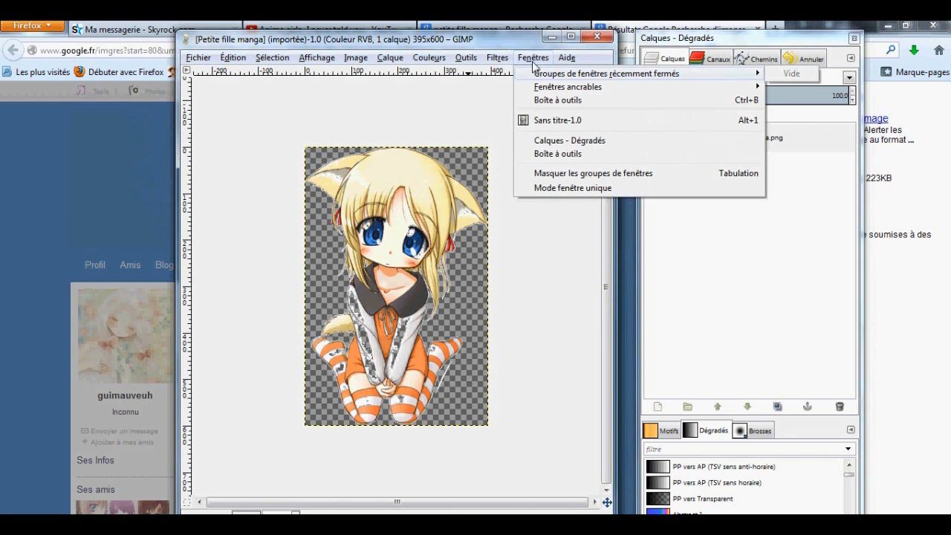
pyautogui.click(571, 101)
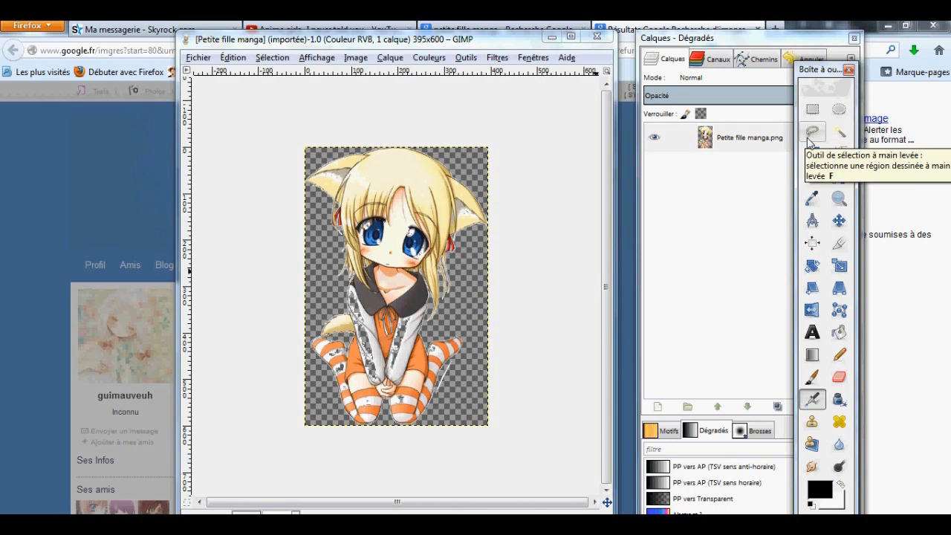
# Step: Activate the Free Select tool, maximize the image window and set the zoom to 400 %
pyautogui.click(810, 138)
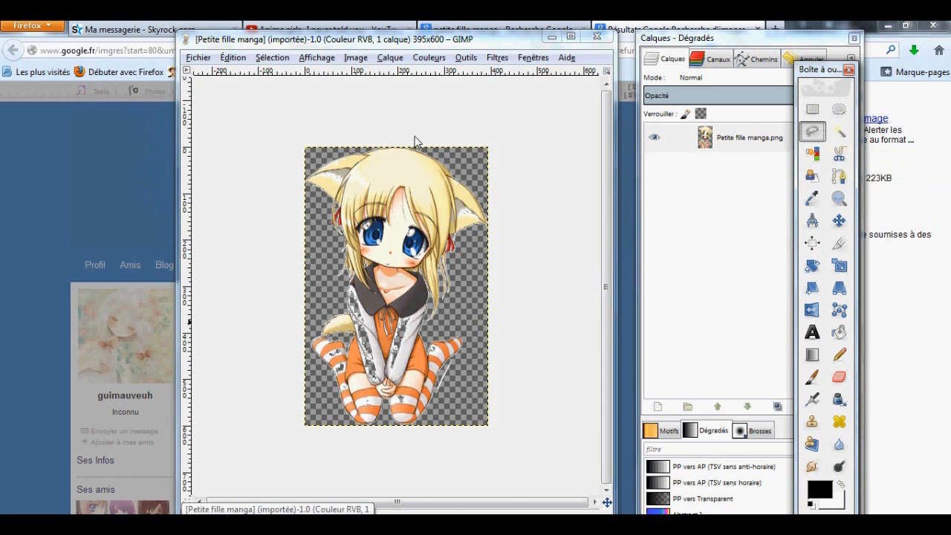
pyautogui.moveTo(450, 40); pyautogui.dragTo(446, 2)
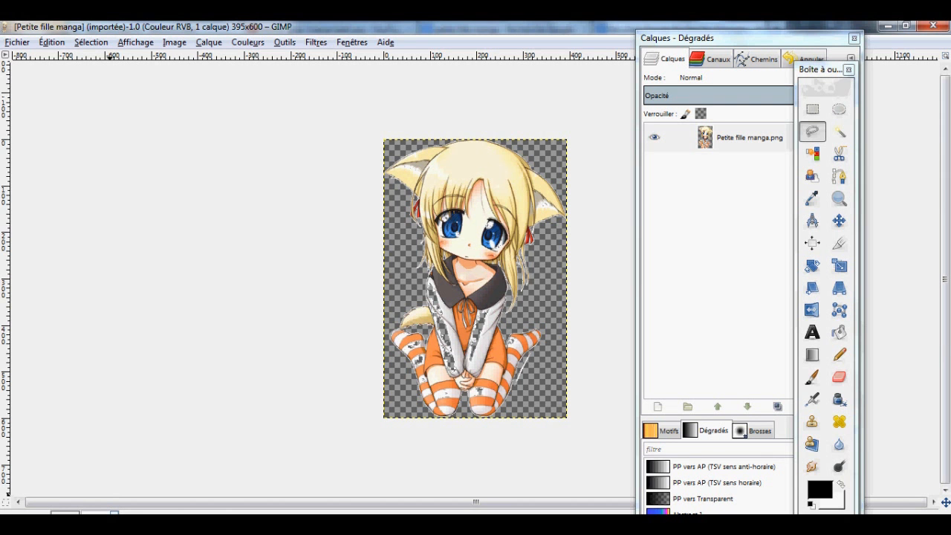
pyautogui.click(114, 513)
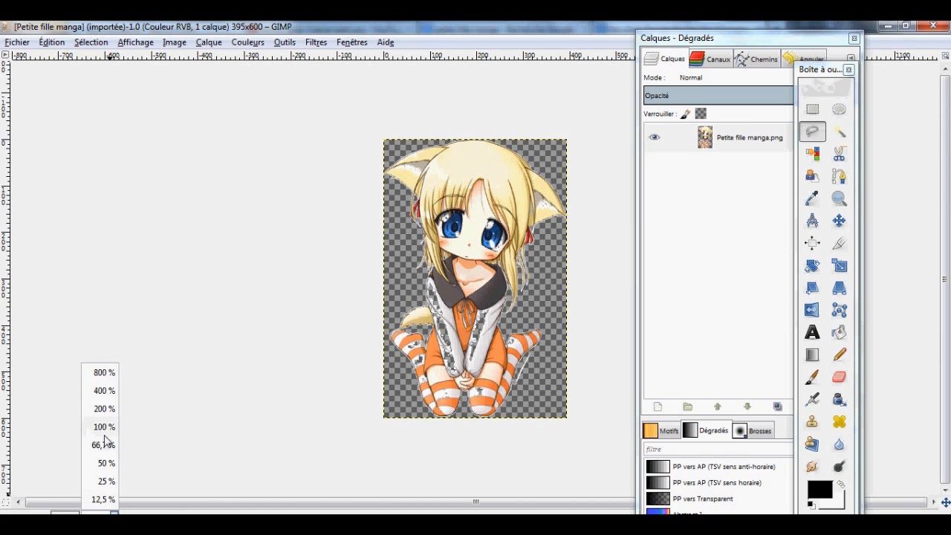
pyautogui.click(102, 392)
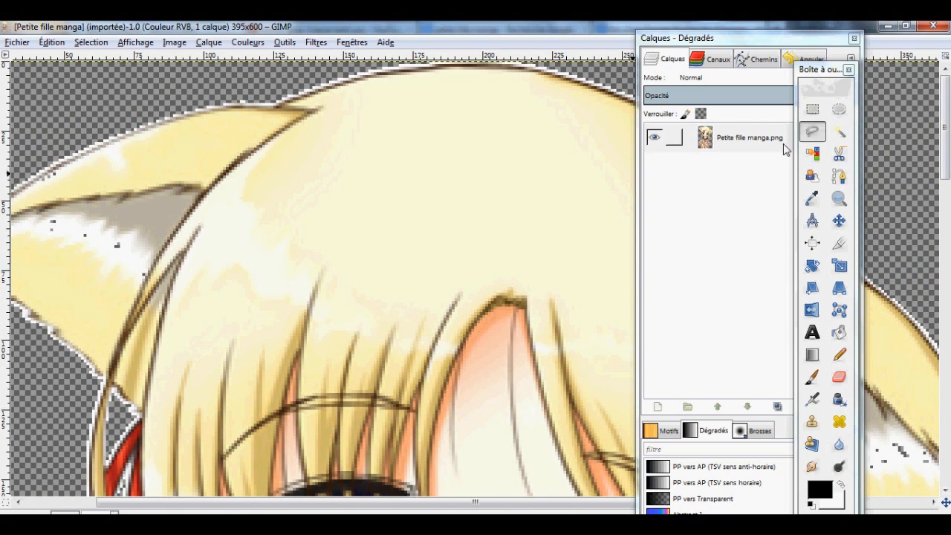
# Step: Trace the hair outline over the top of the head to the right ear, moving the dock and toolbox clear of it
pyautogui.moveTo(282, 101)
pyautogui.mouseDown()
pyautogui.moveTo(406, 65)
pyautogui.moveTo(538, 72)
pyautogui.mouseUp()
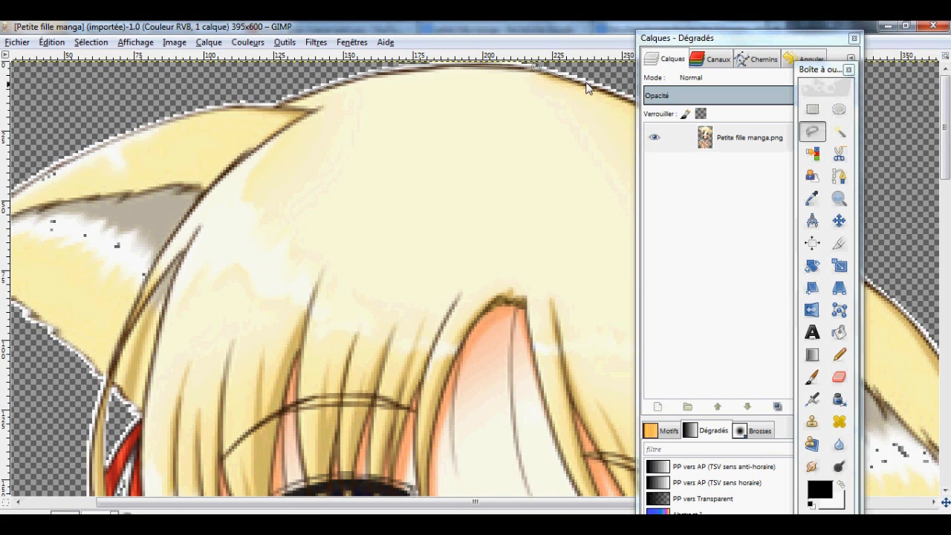
pyautogui.moveTo(438, 508); pyautogui.dragTo(510, 508)
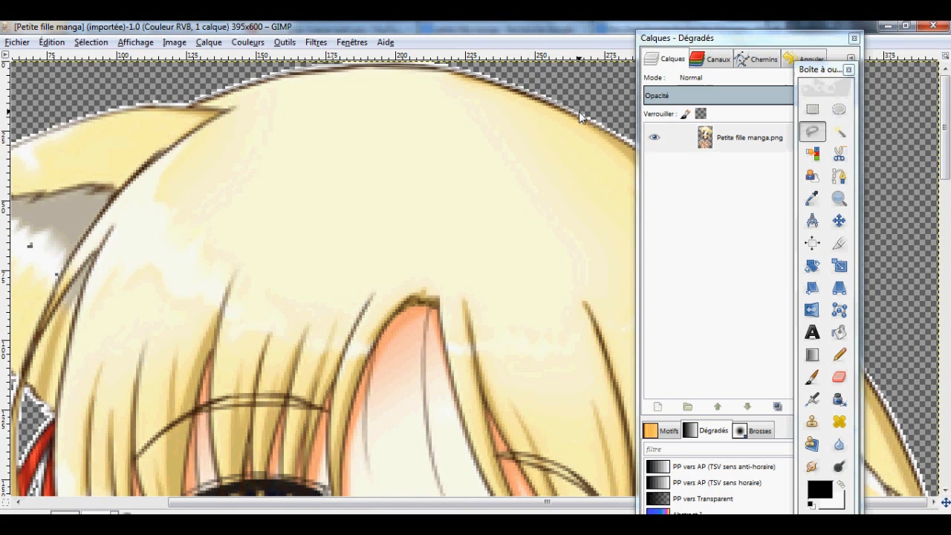
pyautogui.moveTo(731, 41); pyautogui.dragTo(27, 62)
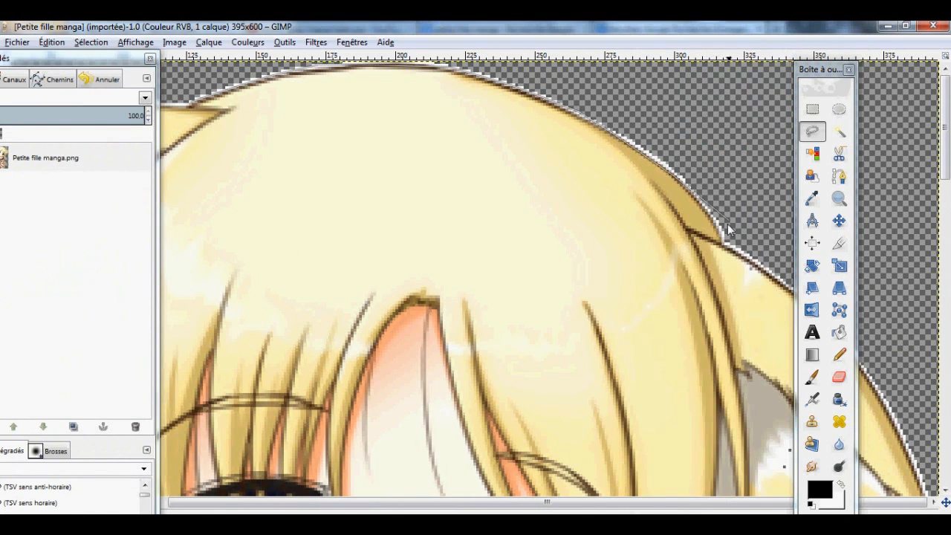
pyautogui.click(722, 242)
pyautogui.moveTo(823, 72); pyautogui.dragTo(23, 89)
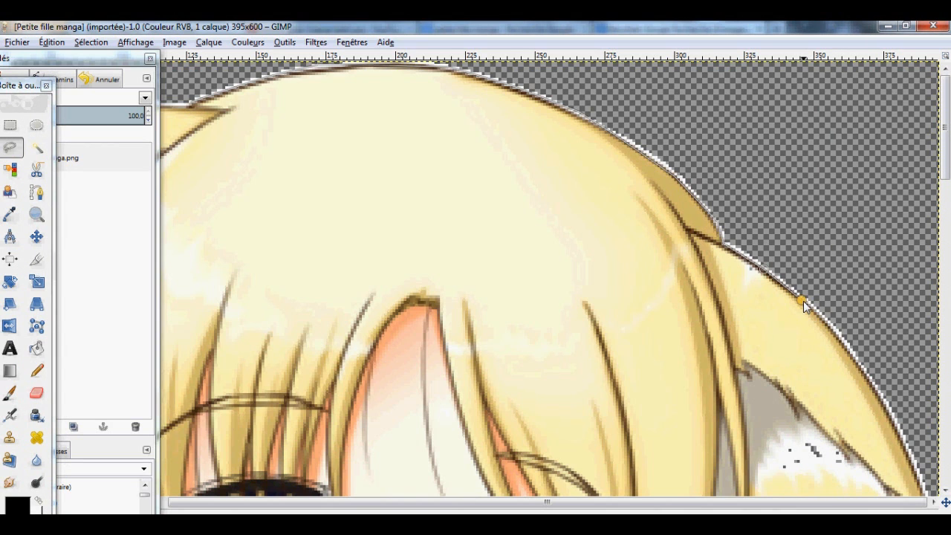
pyautogui.scroll(-2, 757, 283)
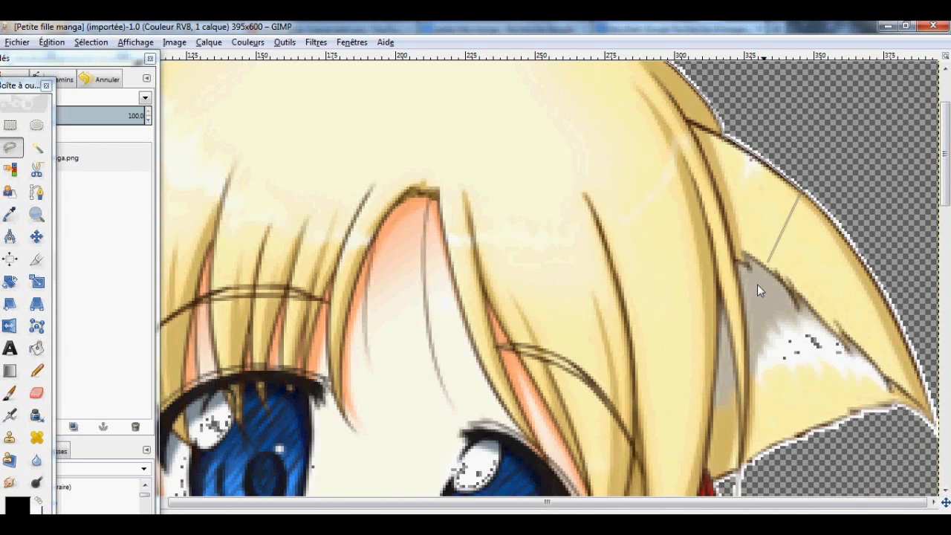
pyautogui.scroll(2, 757, 284)
pyautogui.click(764, 270)
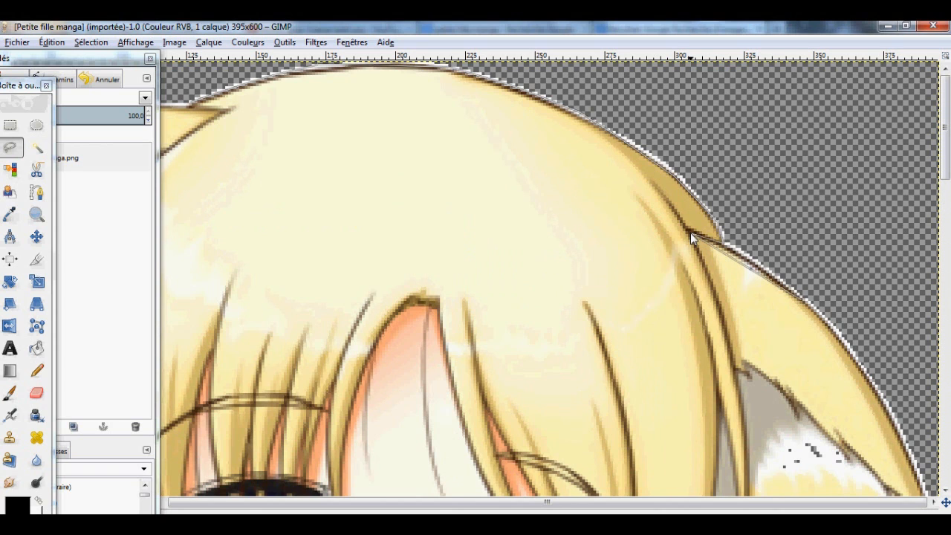
pyautogui.press('BackSpace')
# Step: Continue the freehand selection around the hair strand in front of the right ear and down to the red ribbon
pyautogui.click(732, 341)
pyautogui.scroll(-5, 742, 397)
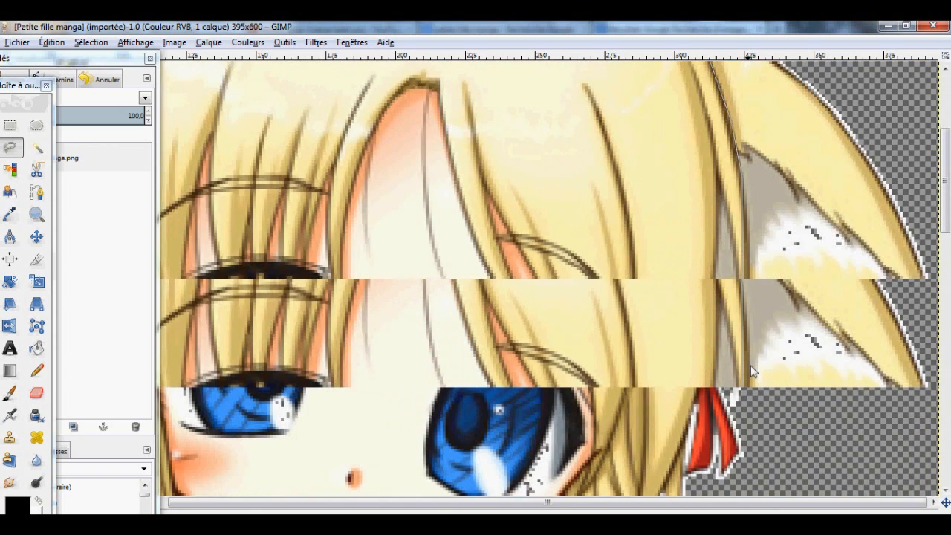
pyautogui.click(746, 350)
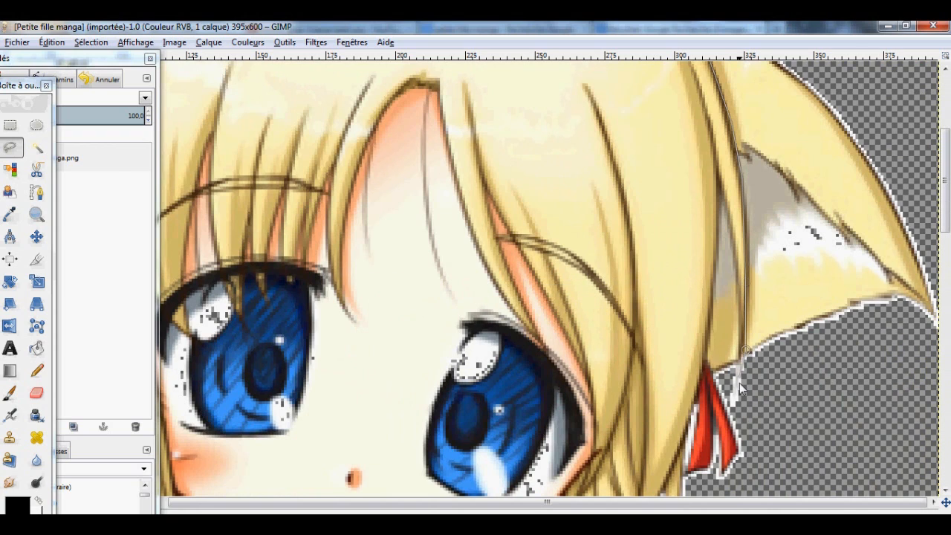
pyautogui.click(740, 287)
pyautogui.click(734, 232)
pyautogui.click(721, 194)
pyautogui.click(705, 365)
# Step: Trace both edges of the thin outer hair strand hanging below the right ribbon
pyautogui.scroll(-6, 692, 337)
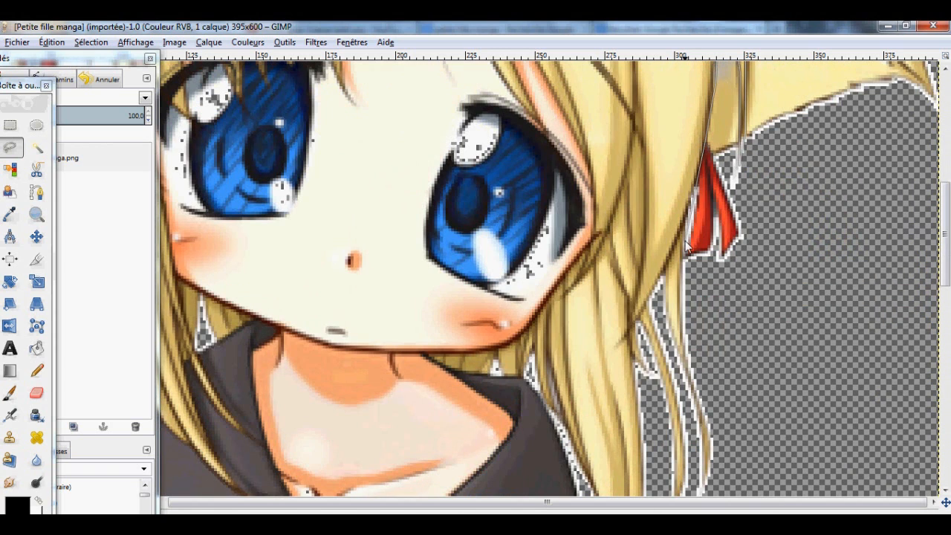
pyautogui.click(685, 240)
pyautogui.click(696, 400)
pyautogui.click(711, 429)
pyautogui.click(707, 478)
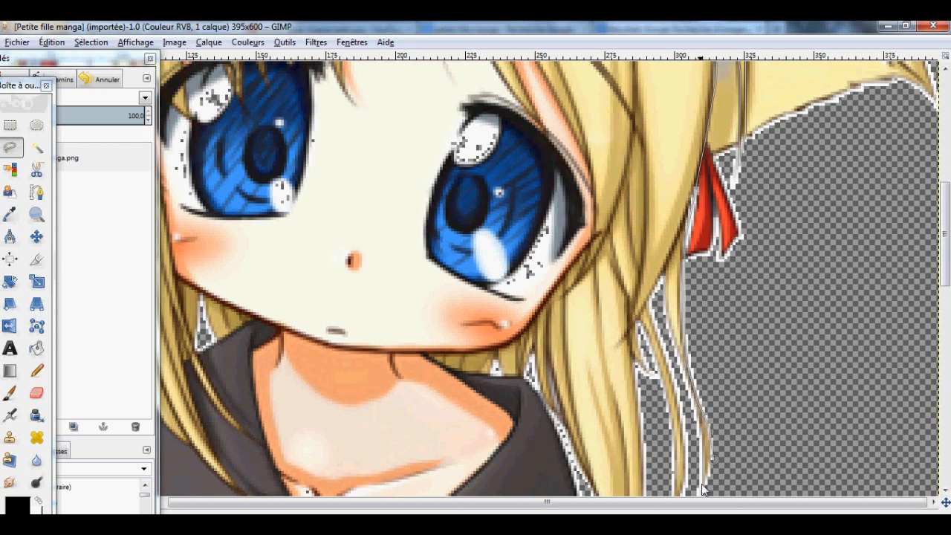
pyautogui.click(704, 454)
pyautogui.click(697, 418)
pyautogui.click(678, 356)
pyautogui.click(660, 279)
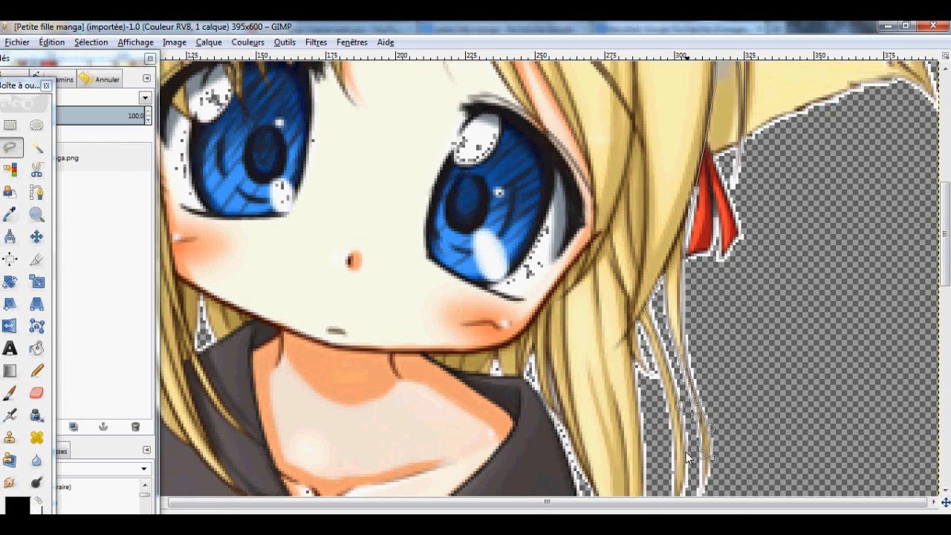
# Step: Trace the inner edge of the long right lock and the hair resting on the collar up to the chin
pyautogui.scroll(-5, 686, 452)
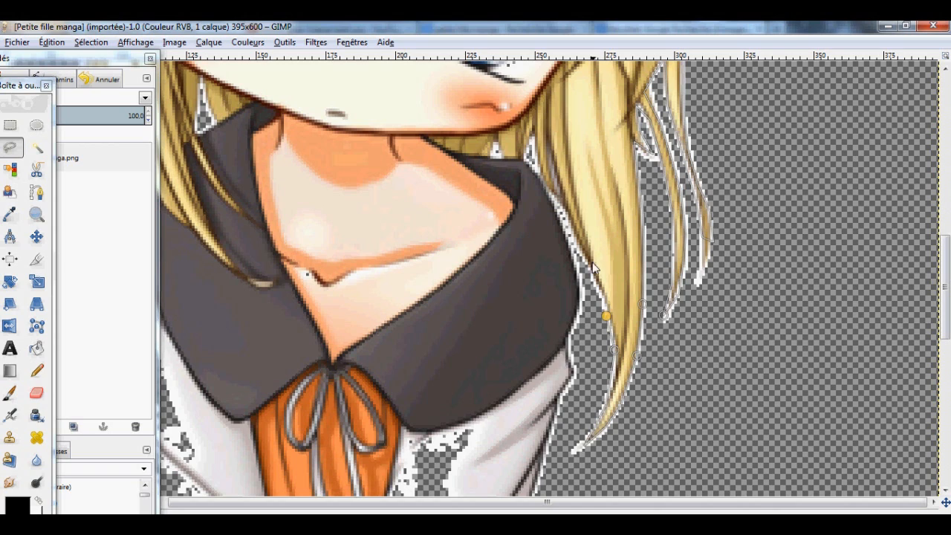
pyautogui.click(557, 179)
pyautogui.click(548, 174)
pyautogui.click(537, 132)
pyautogui.click(496, 158)
pyautogui.click(495, 135)
pyautogui.click(486, 156)
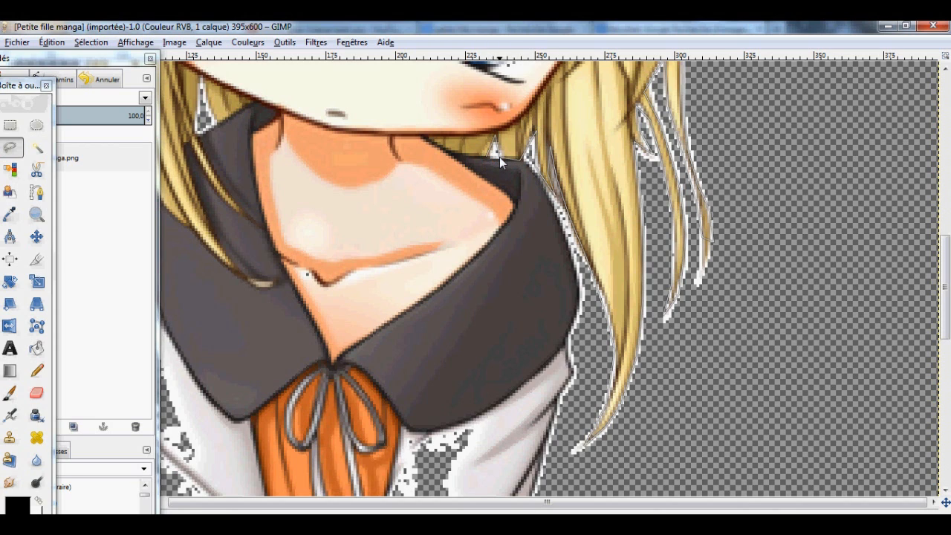
pyautogui.click(465, 154)
pyautogui.click(440, 148)
pyautogui.click(423, 136)
pyautogui.click(460, 134)
# Step: Continue the selection from the chin along the right cheek up to the tip of the skin gap in the hair
pyautogui.scroll(5, 569, 240)
pyautogui.click(534, 428)
pyautogui.click(592, 345)
pyautogui.click(594, 297)
pyautogui.click(576, 252)
pyautogui.click(539, 176)
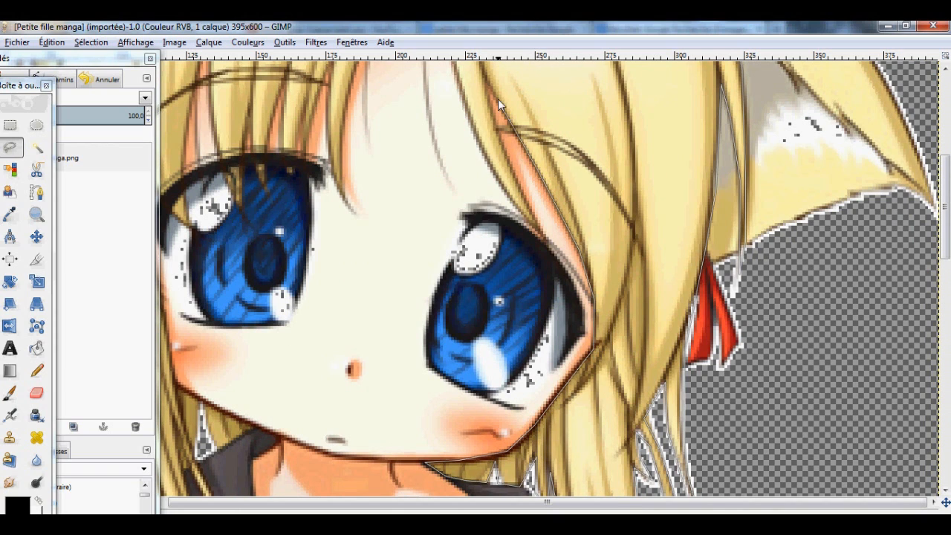
pyautogui.click(485, 84)
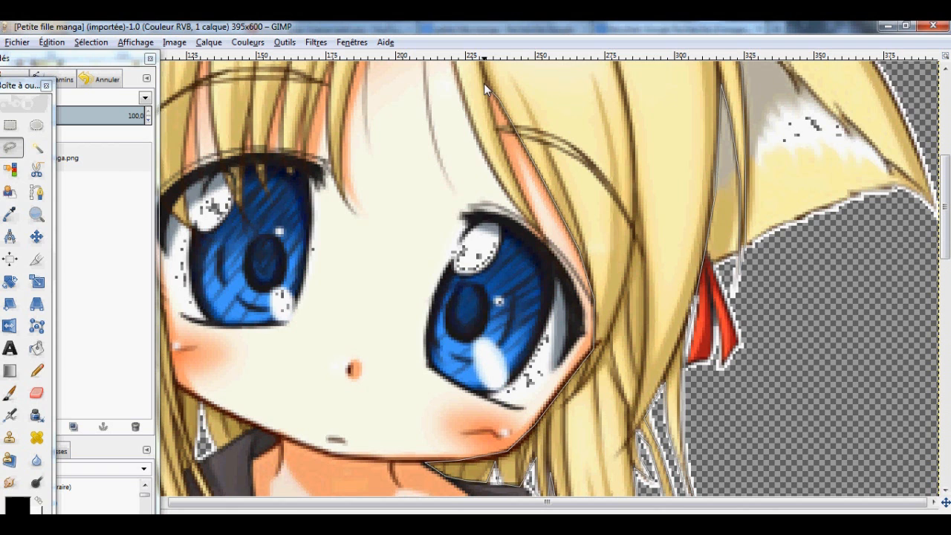
# Step: Trace the right bangs up to the parting and down the opposite edge of the bare forehead
pyautogui.click(543, 238)
pyautogui.click(497, 183)
pyautogui.scroll(5, 472, 130)
pyautogui.click(438, 195)
pyautogui.click(407, 195)
pyautogui.click(359, 258)
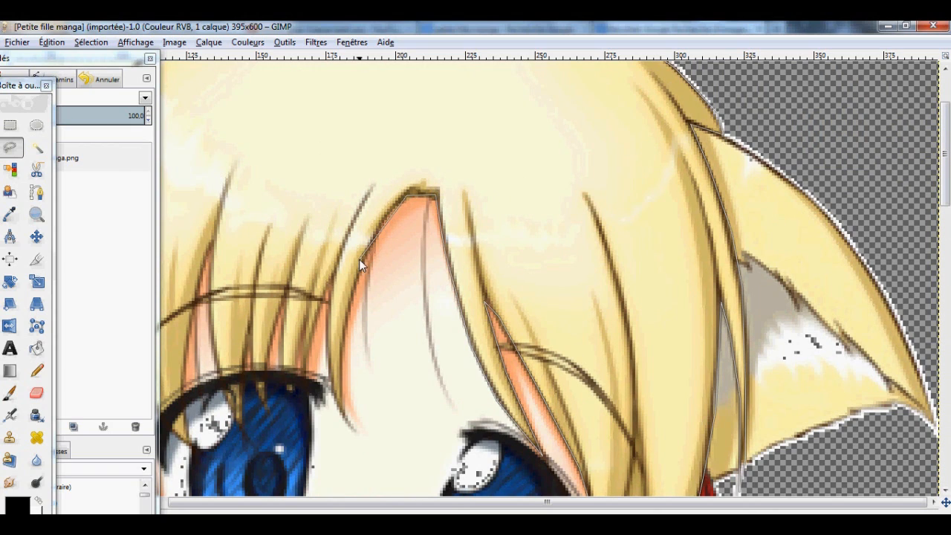
pyautogui.click(347, 335)
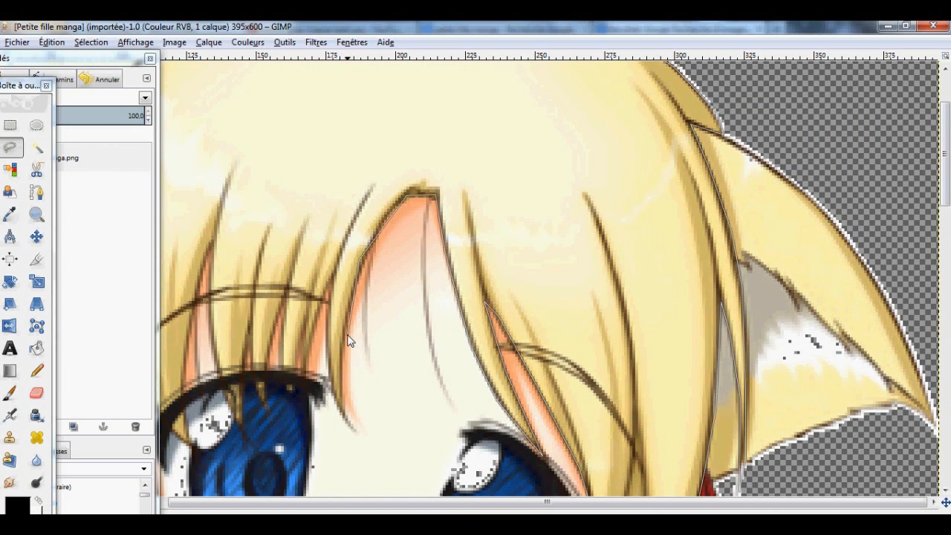
# Step: Outline the fringe strands above the inner half of the left eye, leaving out the skin gaps
pyautogui.click(326, 372)
pyautogui.click(332, 284)
pyautogui.click(308, 352)
pyautogui.click(302, 373)
pyautogui.click(294, 373)
pyautogui.click(280, 305)
pyautogui.click(264, 362)
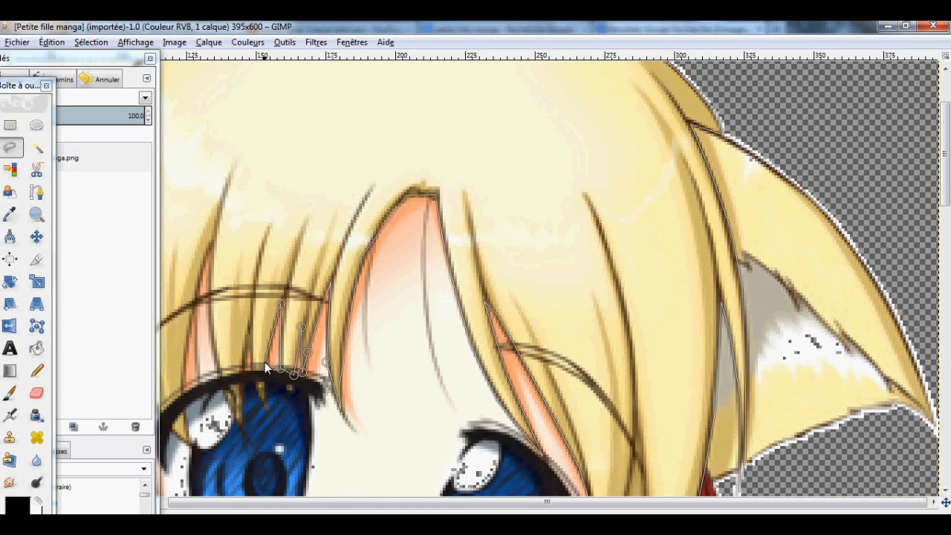
# Step: Outline the pointed fringe strands that overlap the left eye, up to the tall skin gap beside them
pyautogui.click(268, 412)
pyautogui.click(253, 387)
pyautogui.click(250, 330)
pyautogui.click(242, 439)
pyautogui.click(217, 367)
pyautogui.click(210, 237)
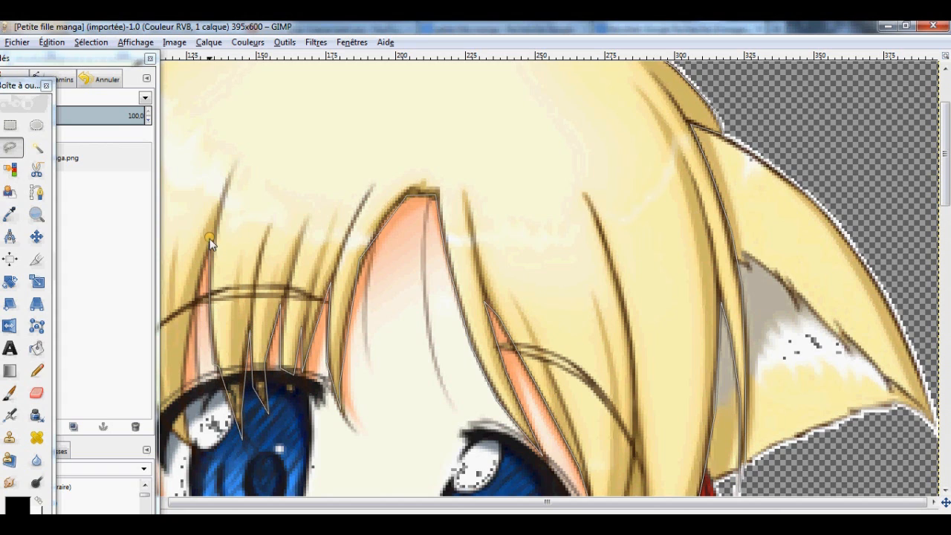
pyautogui.click(186, 333)
# Step: Trace the outermost fringe strand over the left eye and its edge down to the eye's outer corner
pyautogui.moveTo(320, 503)
pyautogui.mouseDown()
pyautogui.moveTo(229, 487)
pyautogui.moveTo(130, 487)
pyautogui.mouseUp()
pyautogui.click(362, 446)
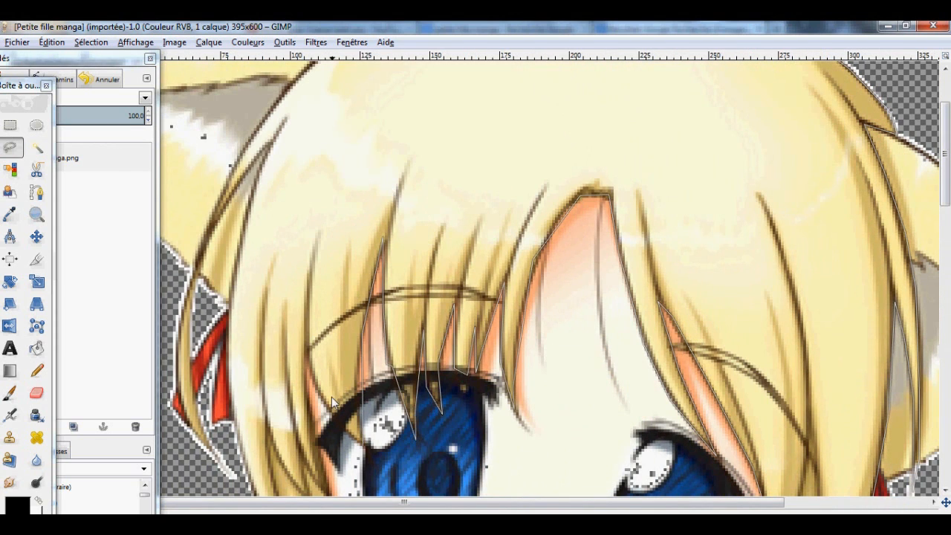
pyautogui.click(318, 395)
pyautogui.click(305, 355)
pyautogui.click(313, 441)
# Step: Continue the selection down the left cheek to the jaw and around the hair gap above the collar
pyautogui.scroll(-4, 313, 441)
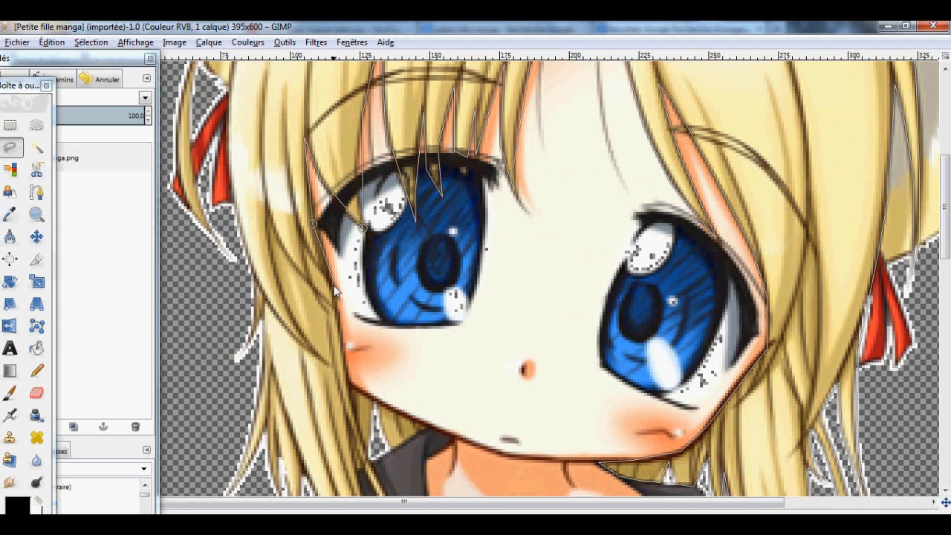
pyautogui.click(350, 383)
pyautogui.click(395, 412)
pyautogui.click(392, 449)
pyautogui.click(380, 410)
# Step: Outline the thin hair strand lying over the left side of the collar
pyautogui.scroll(-5, 372, 459)
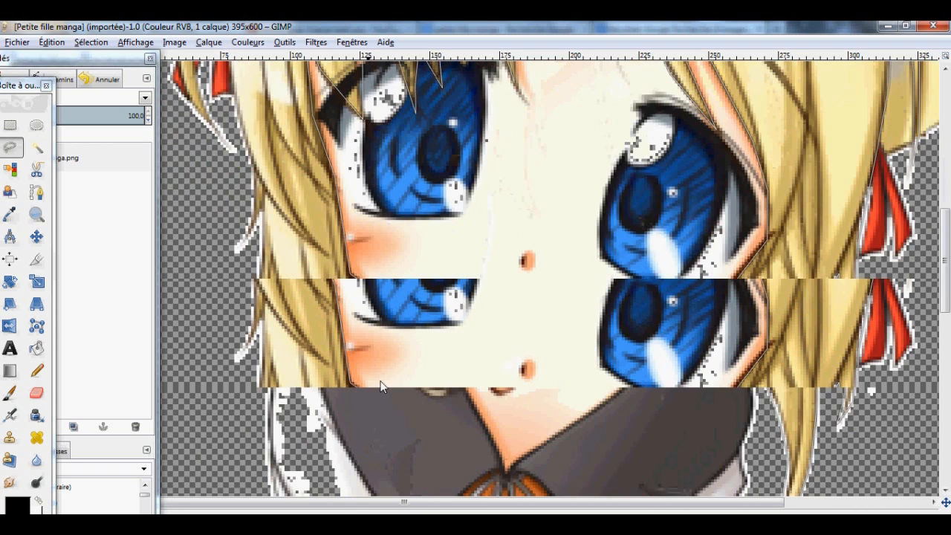
pyautogui.click(421, 324)
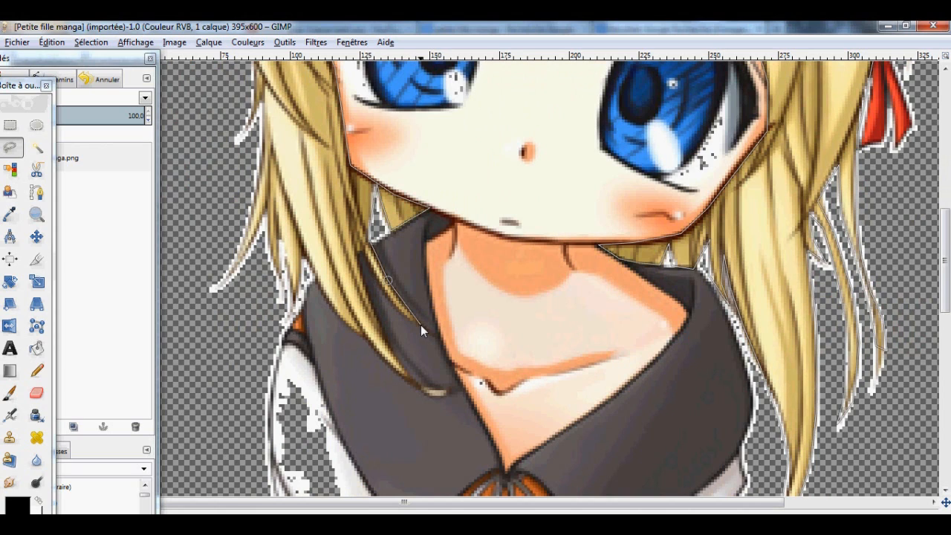
pyautogui.click(378, 287)
pyautogui.click(366, 245)
pyautogui.click(355, 253)
# Step: Outline the long hair lock crossing the left collar and the short strand tips above the left shoulder
pyautogui.click(403, 361)
pyautogui.click(344, 321)
pyautogui.click(305, 259)
pyautogui.click(295, 306)
pyautogui.click(281, 242)
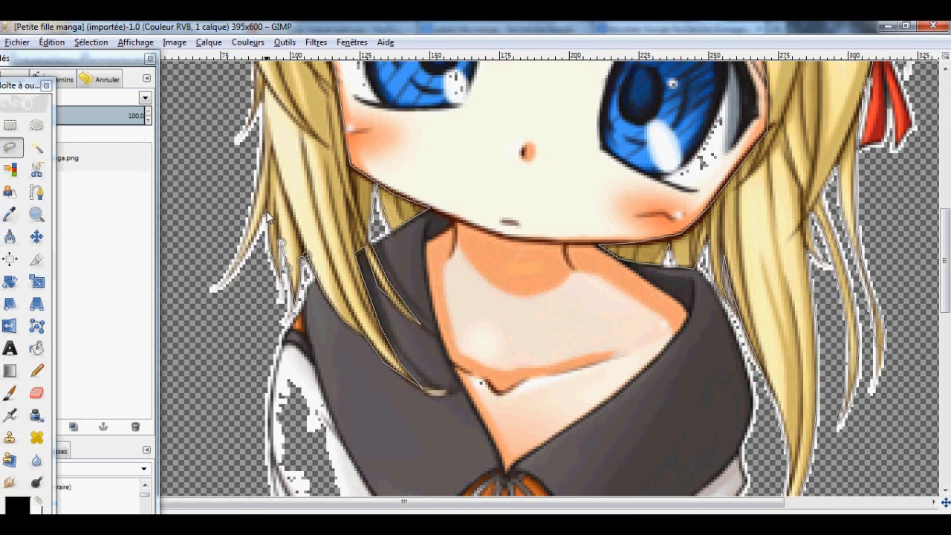
# Step: Trace the thin outermost left strand and the hair's outer edge up to the left red ribbon
pyautogui.click(222, 286)
pyautogui.click(246, 224)
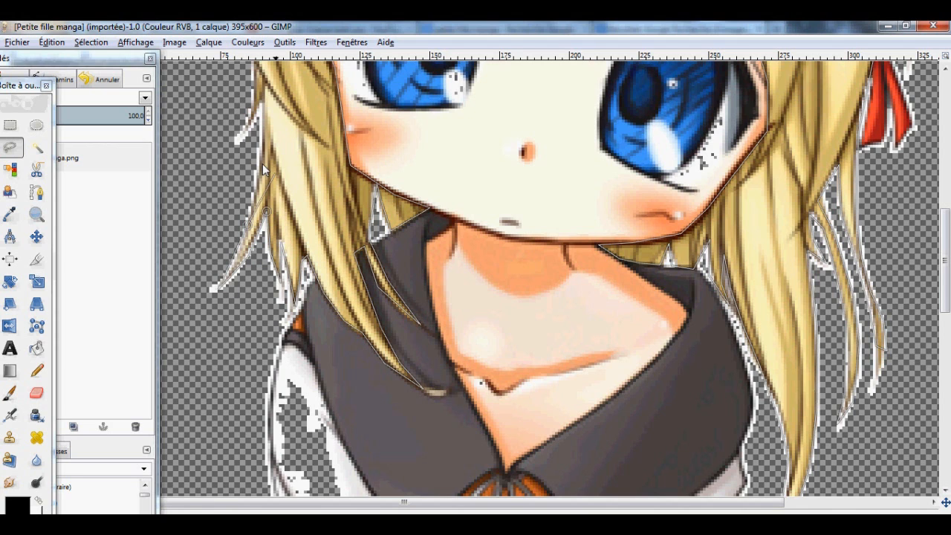
pyautogui.scroll(3, 263, 217)
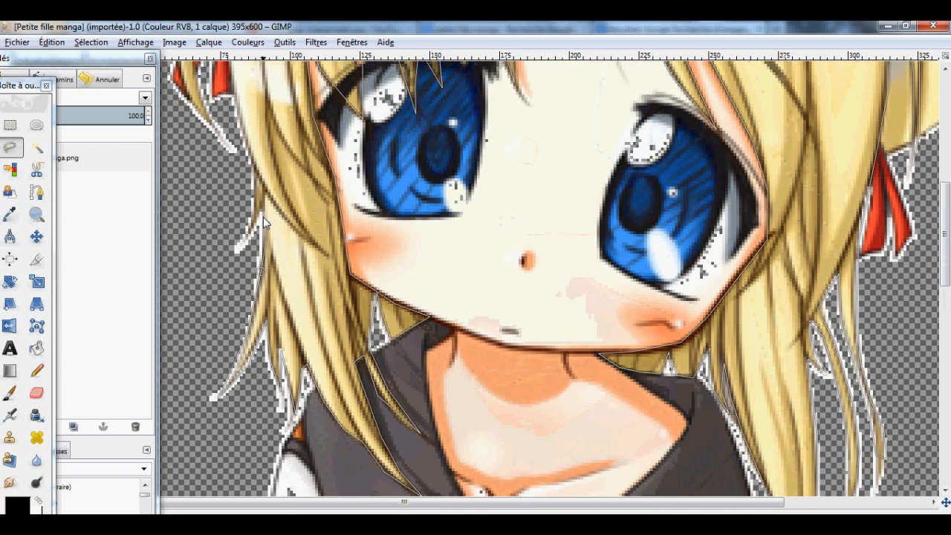
pyautogui.click(250, 235)
pyautogui.scroll(3, 251, 260)
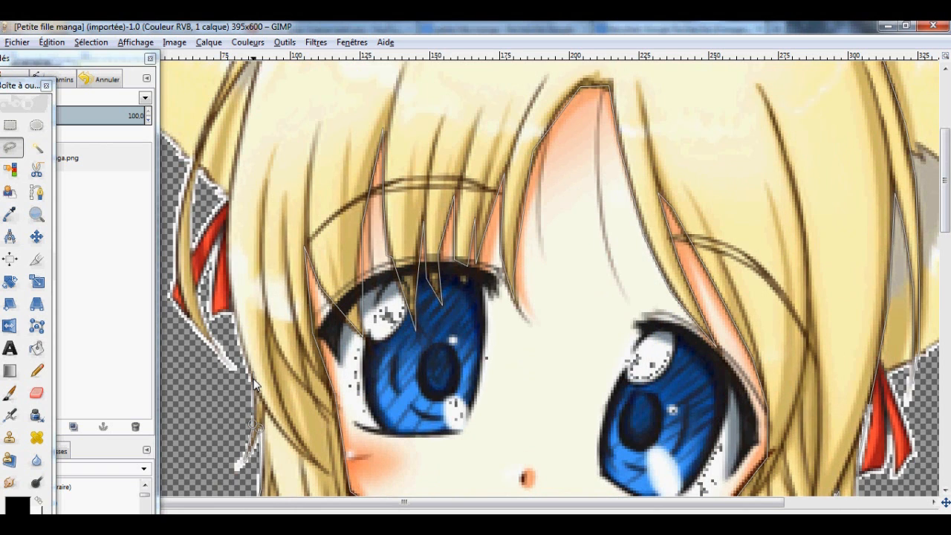
pyautogui.click(232, 313)
pyautogui.scroll(5, 233, 223)
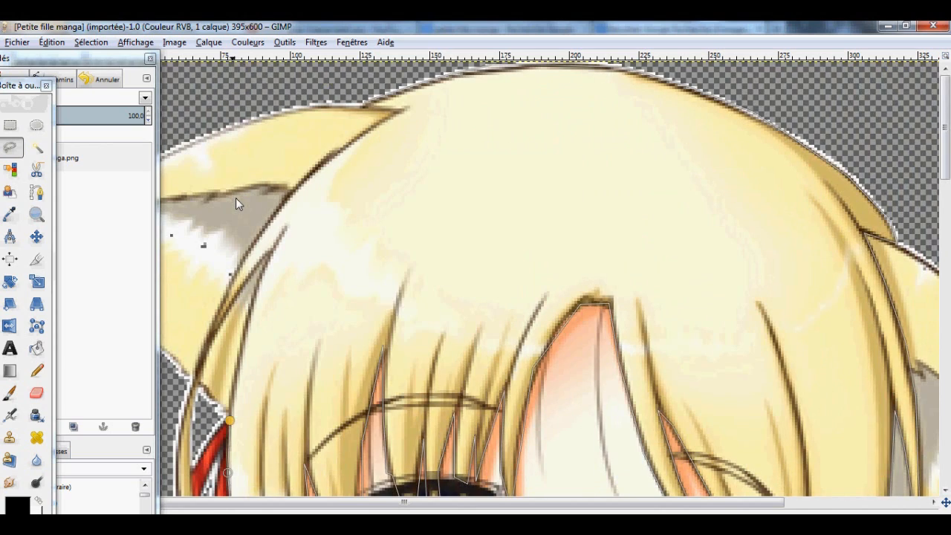
# Step: Outline the narrow gap between the main hair and the loose side lock above the left ribbon
pyautogui.click(249, 304)
pyautogui.click(273, 250)
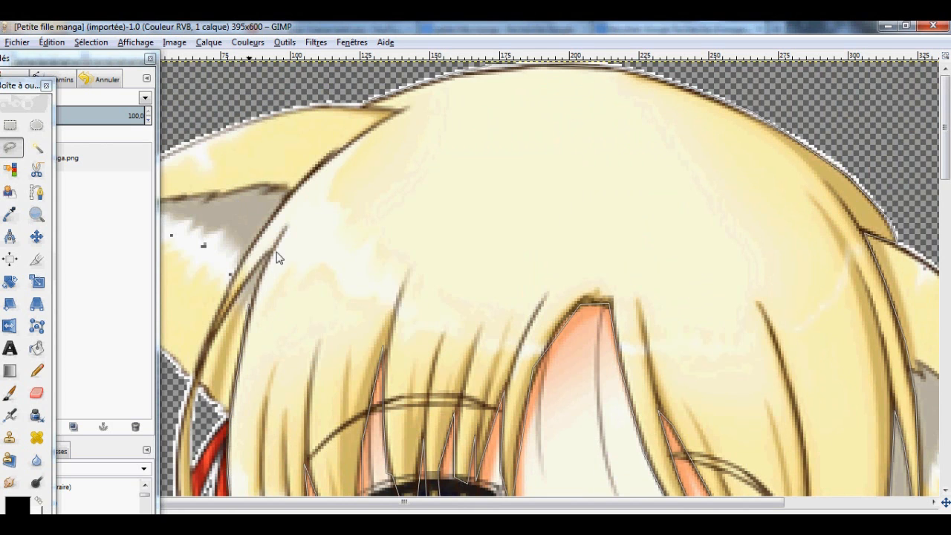
pyautogui.click(233, 304)
pyautogui.click(209, 350)
# Step: Trace the loose side lock down past the red ribbon to its tip and back up its outer edge
pyautogui.scroll(-2, 208, 349)
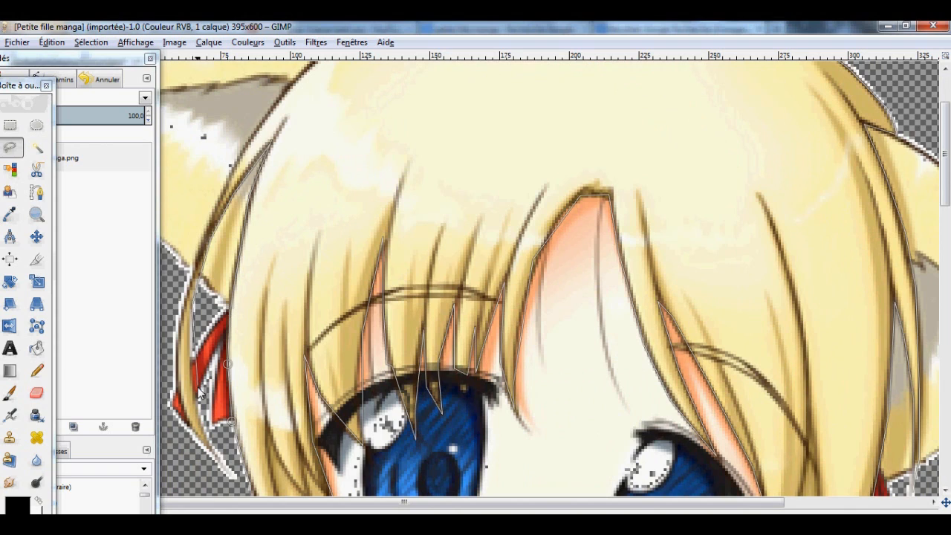
pyautogui.click(206, 439)
pyautogui.click(177, 395)
pyautogui.click(176, 357)
pyautogui.click(185, 285)
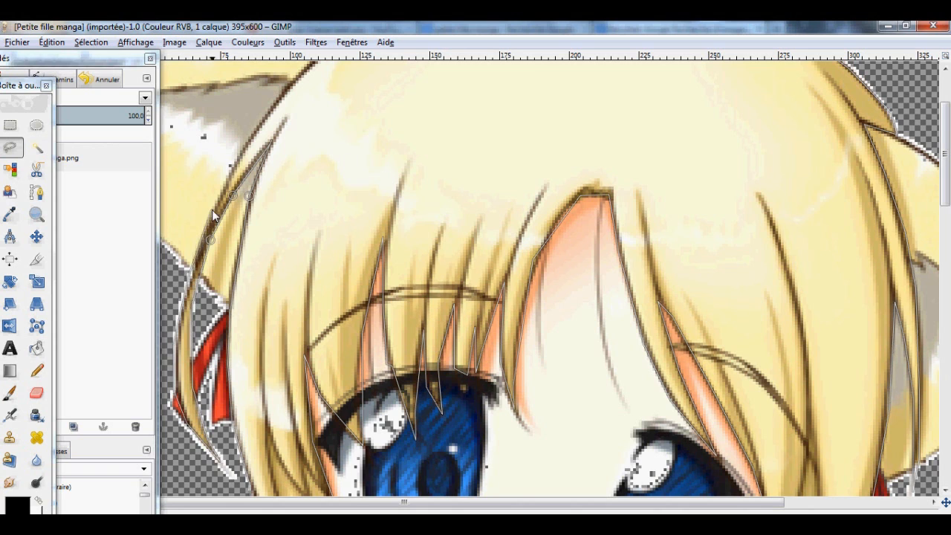
# Step: Continue along the hair edge beside the left ear and close the selection at its starting point on the crown
pyautogui.click(212, 210)
pyautogui.scroll(3, 212, 210)
pyautogui.click(364, 102)
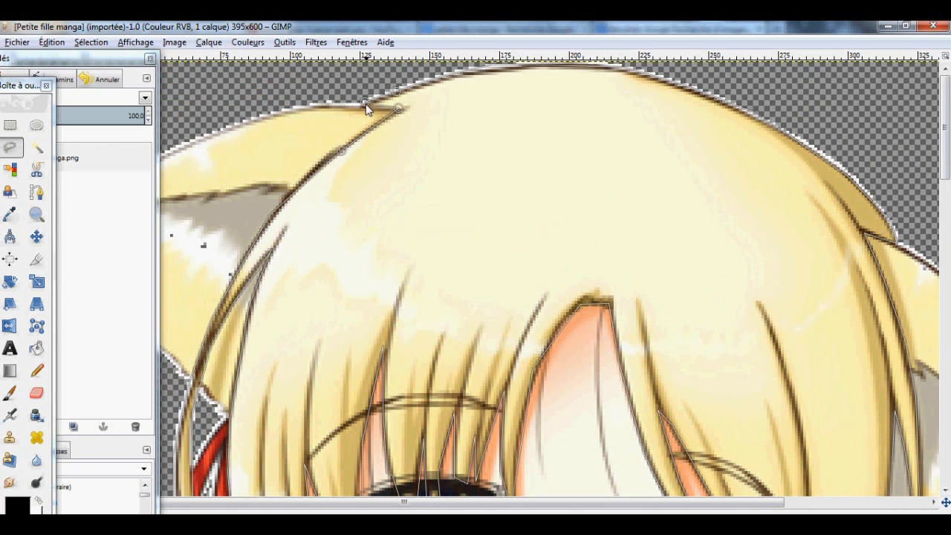
pyautogui.click(366, 103)
# Step: Move the layers window clear of the image and set the zoom to 100 %
pyautogui.scroll(-1, 286, 341)
pyautogui.scroll(-2, 286, 346)
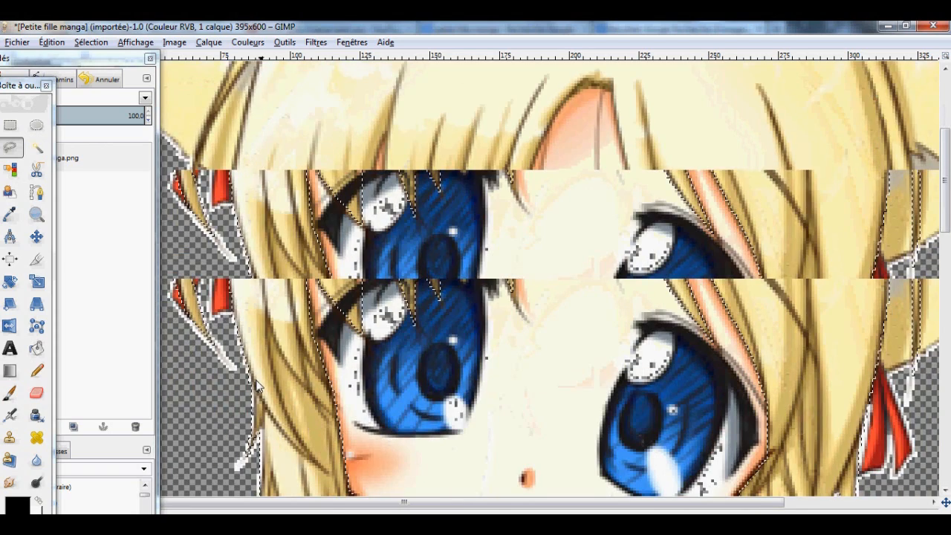
pyautogui.scroll(3, 256, 385)
pyautogui.moveTo(119, 63); pyautogui.dragTo(838, 166)
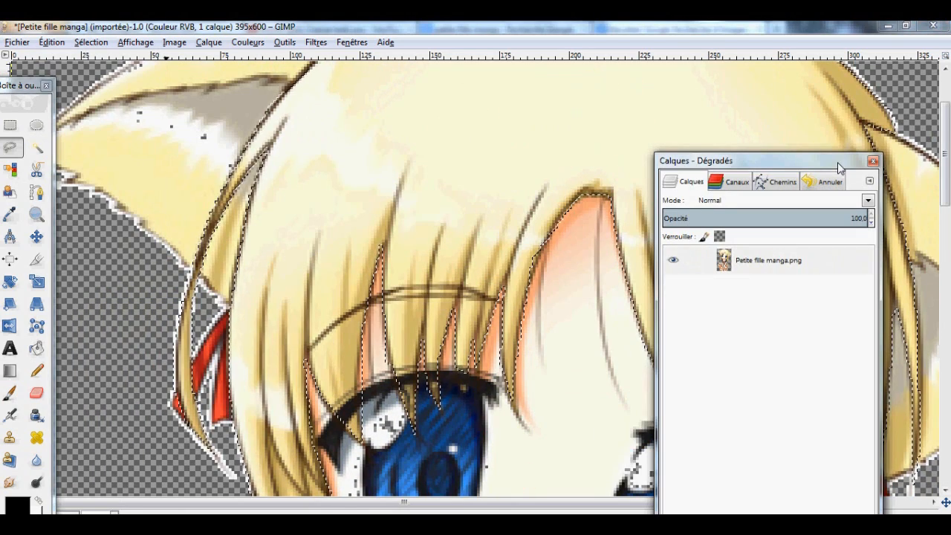
pyautogui.click(114, 512)
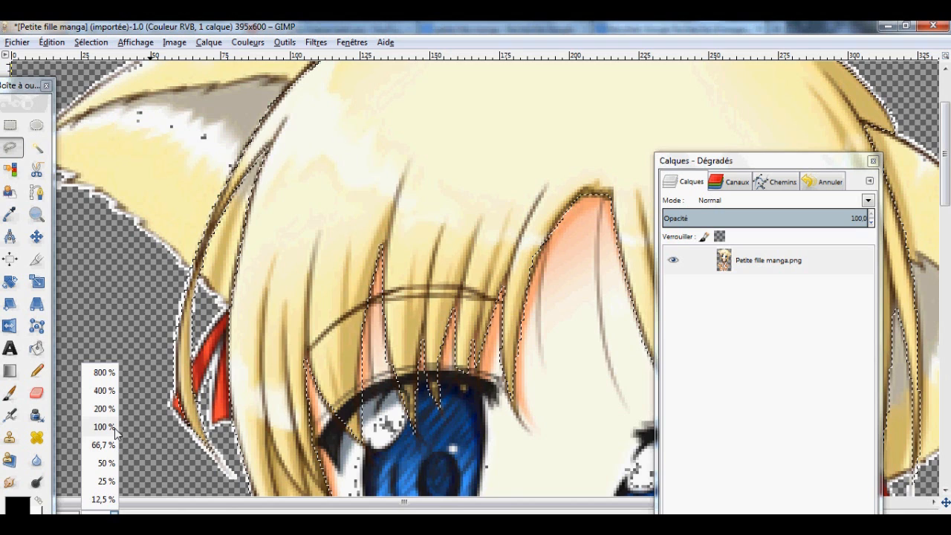
pyautogui.click(115, 427)
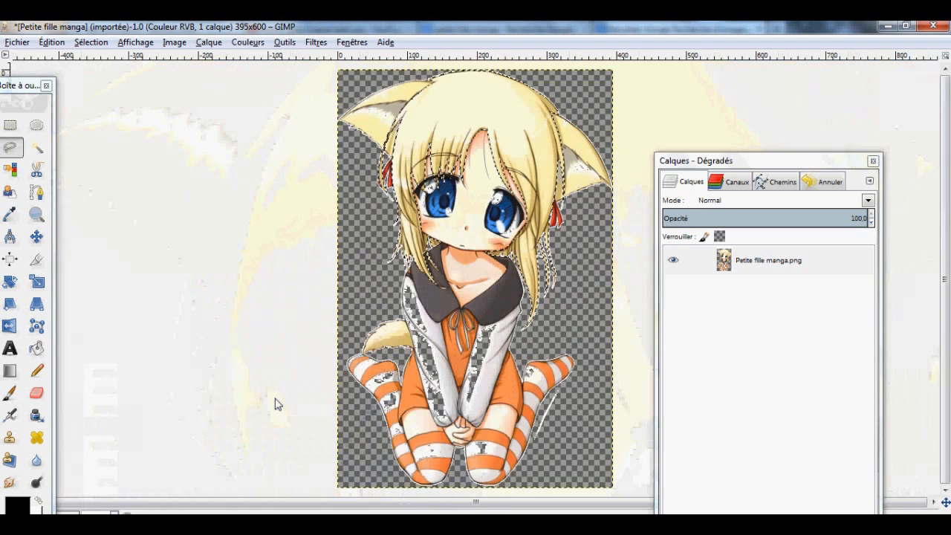
# Step: Colorize the selected hair orange with hue 15, saturation 100 and lightness -21
pyautogui.click(247, 44)
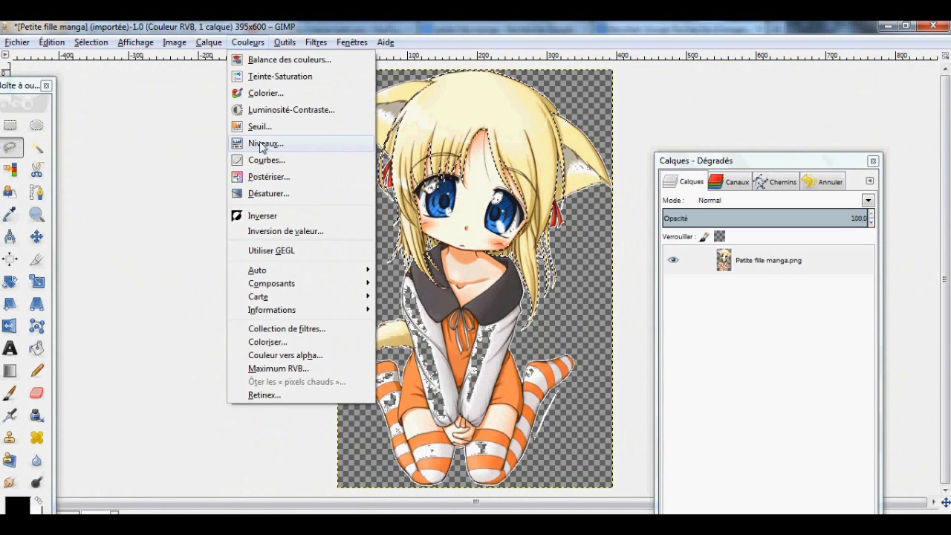
pyautogui.click(266, 93)
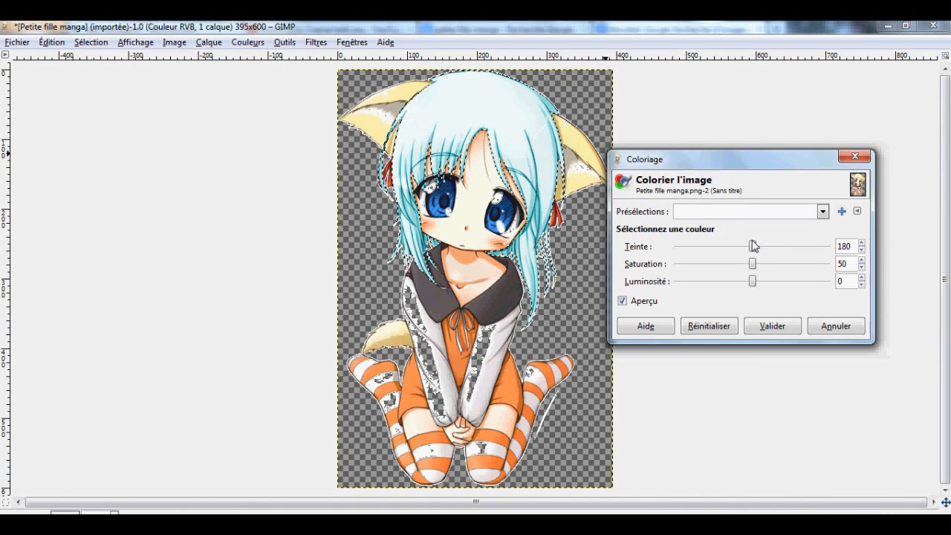
pyautogui.moveTo(756, 253); pyautogui.dragTo(864, 272)
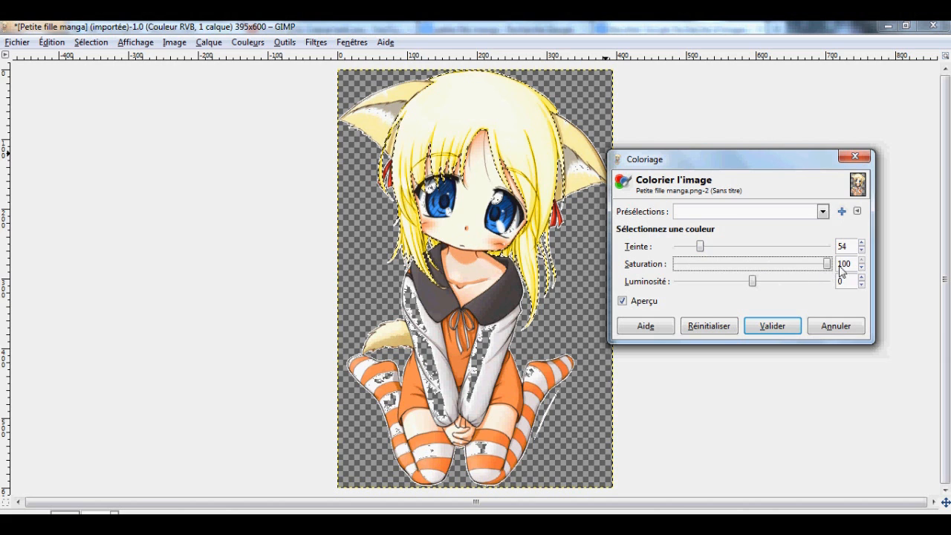
pyautogui.moveTo(754, 285); pyautogui.dragTo(736, 293)
pyautogui.moveTo(700, 245)
pyautogui.mouseDown()
pyautogui.moveTo(678, 247)
pyautogui.moveTo(848, 250)
pyautogui.moveTo(688, 244)
pyautogui.mouseUp()
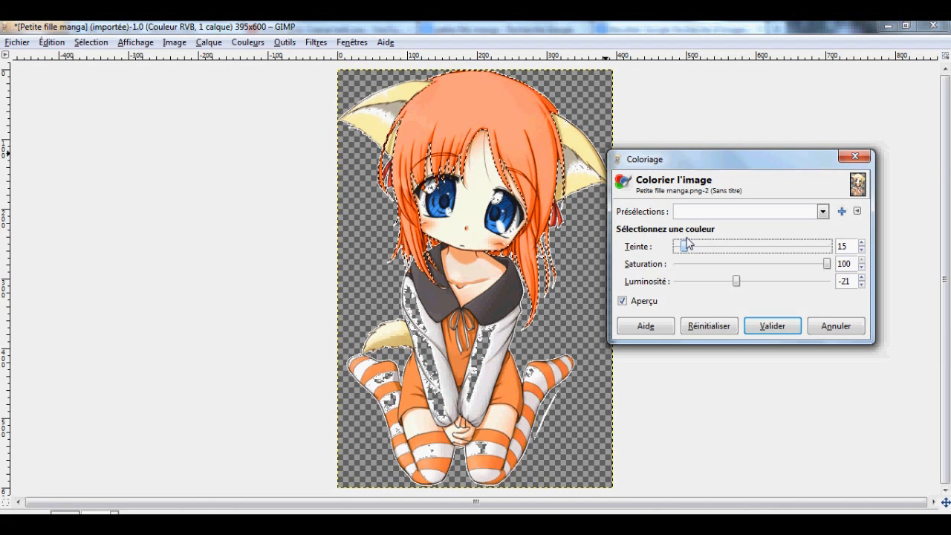
pyautogui.click(770, 325)
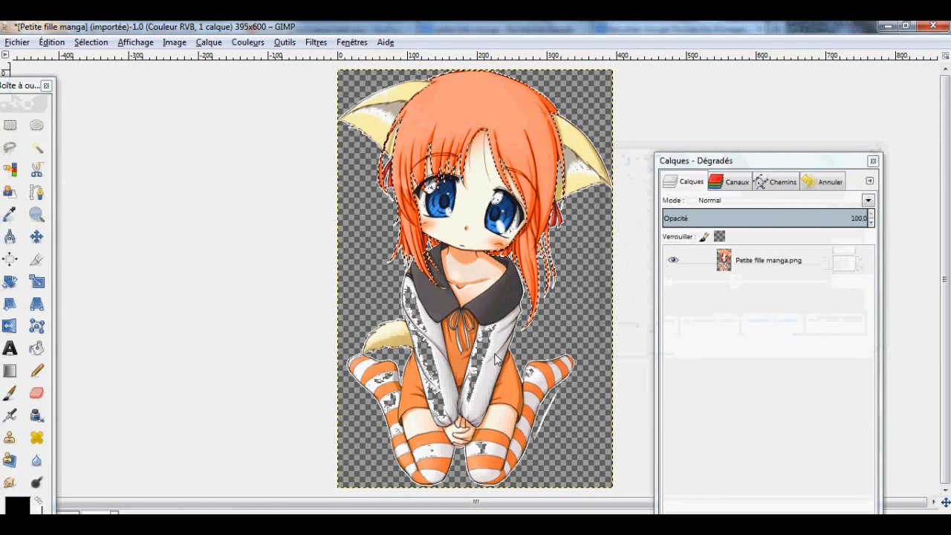
# Step: Export the image as "Petite fille manga.png" to the Pictures folder, replacing the existing file and keeping the offered PNG options
pyautogui.click(16, 45)
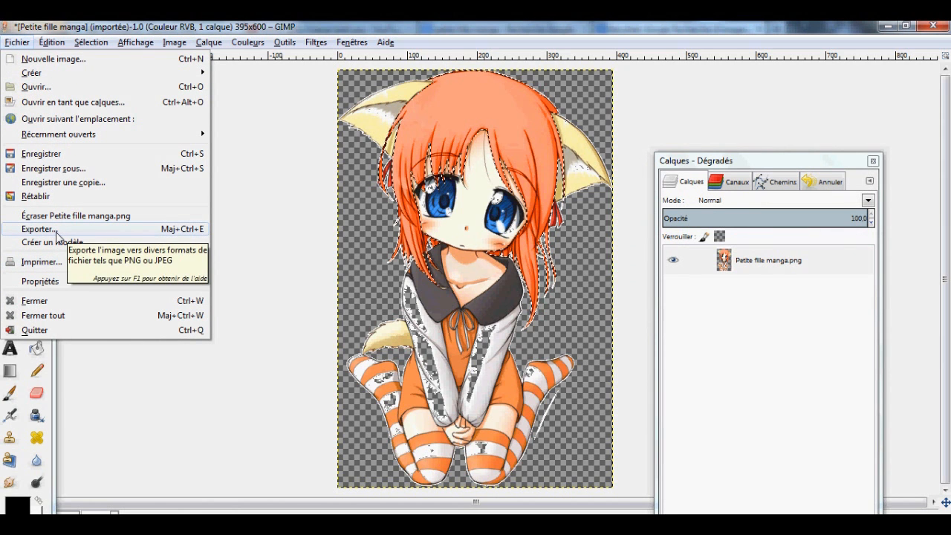
pyautogui.click(56, 231)
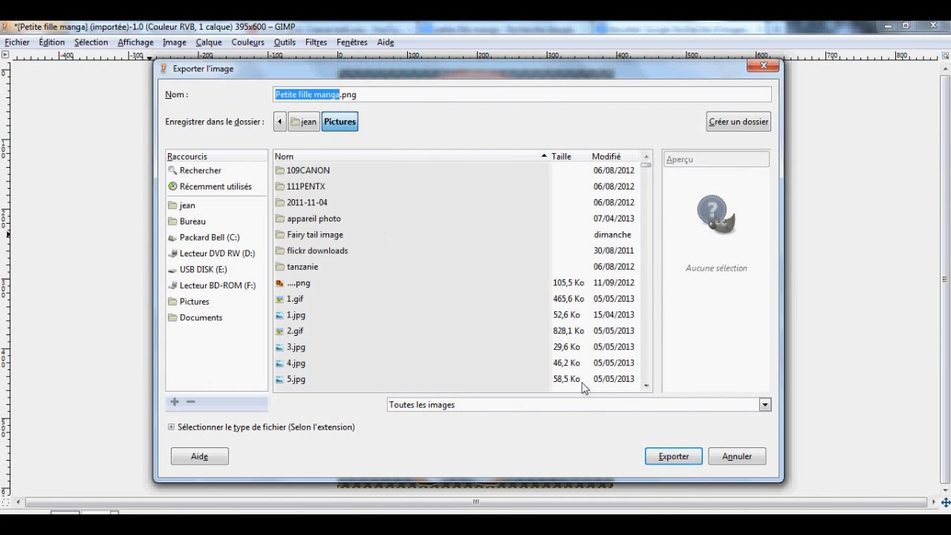
pyautogui.moveTo(376, 75); pyautogui.dragTo(270, 83)
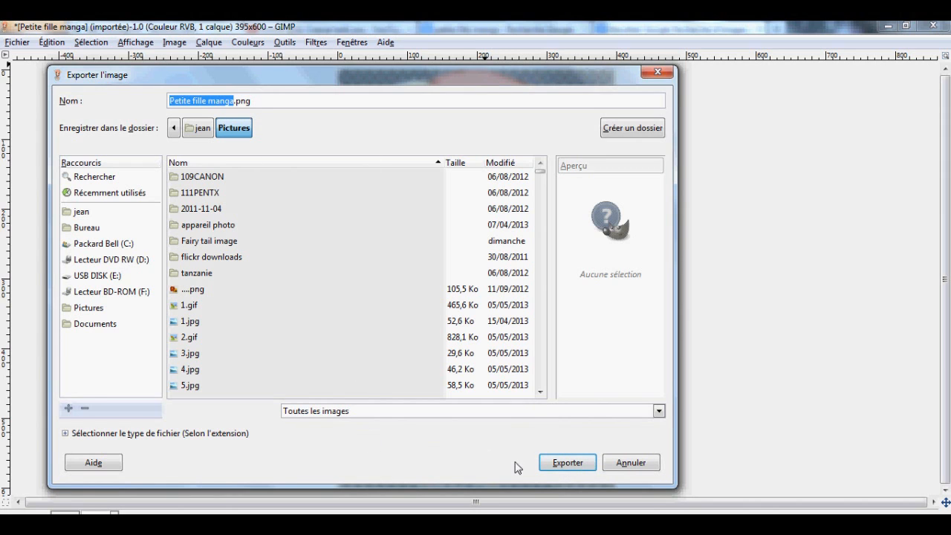
pyautogui.click(557, 464)
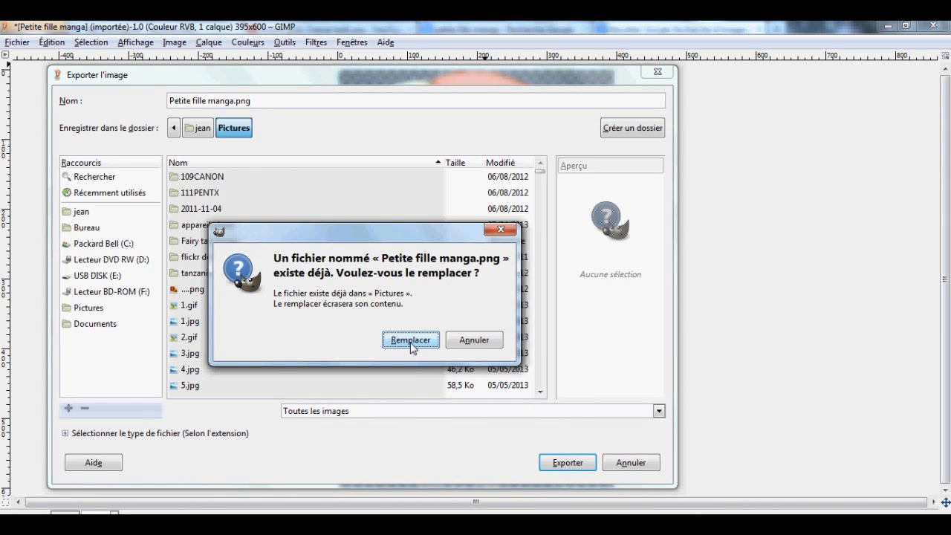
pyautogui.click(411, 341)
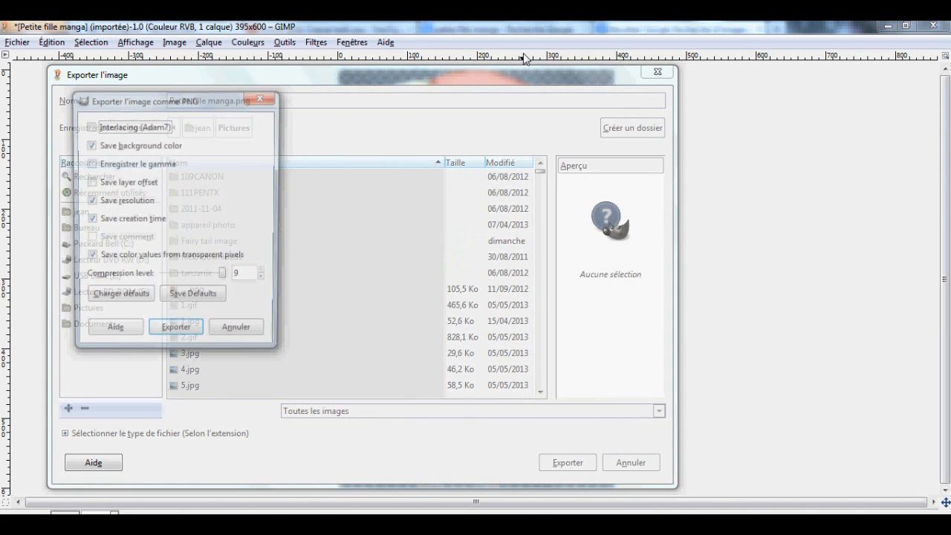
pyautogui.click(175, 335)
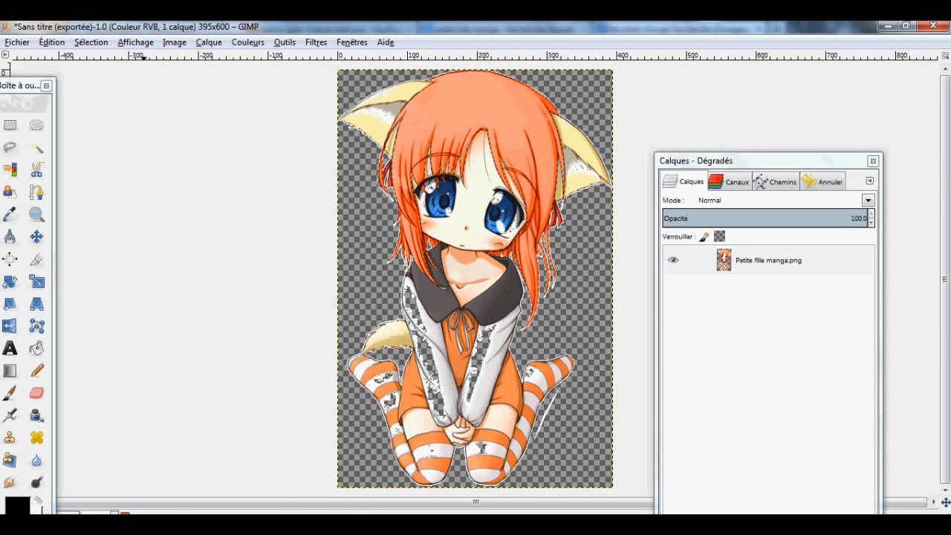
# Step: Switch to Windows Explorer, search the Images library for "petit", view "Petite fille manga" in the photo viewer and close it
pyautogui.press('super')
pyautogui.click(287, 204)
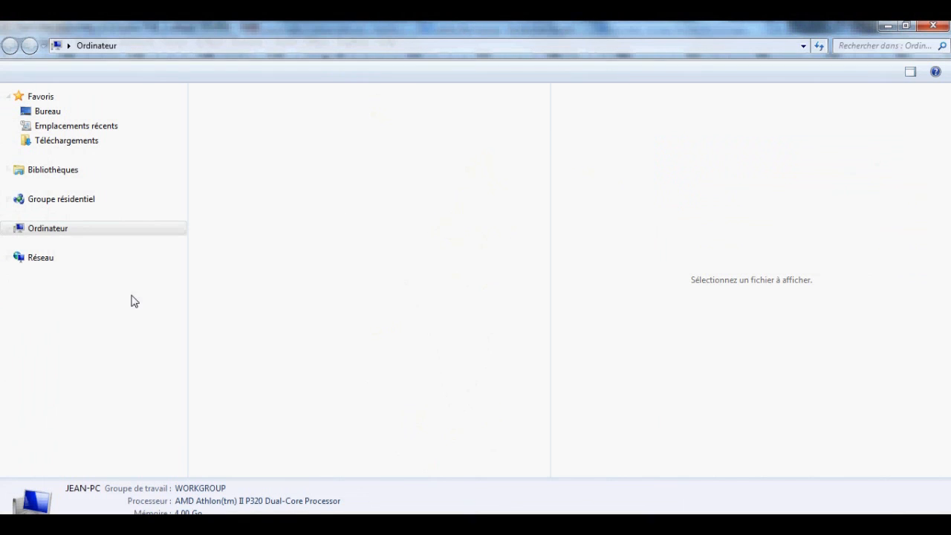
pyautogui.click(54, 205)
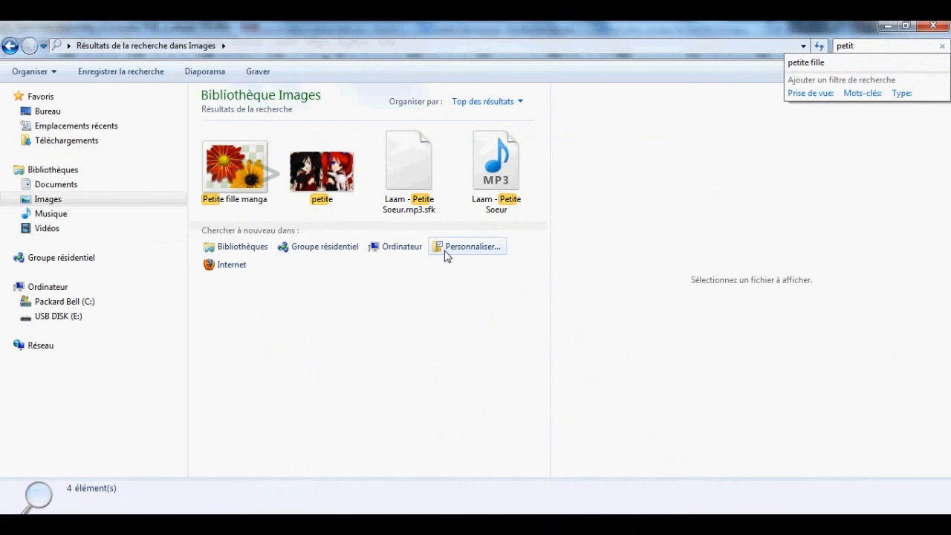
pyautogui.click(256, 192)
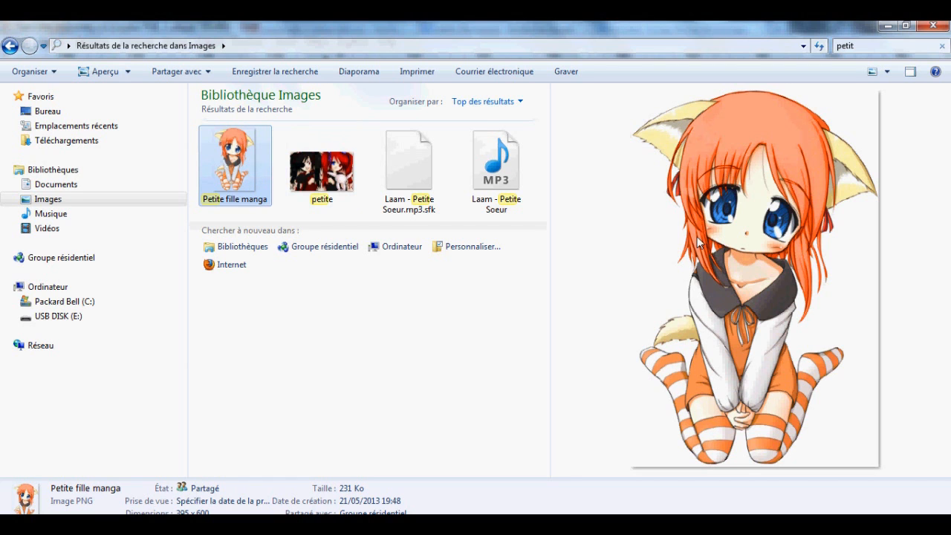
pyautogui.doubleClick(747, 184)
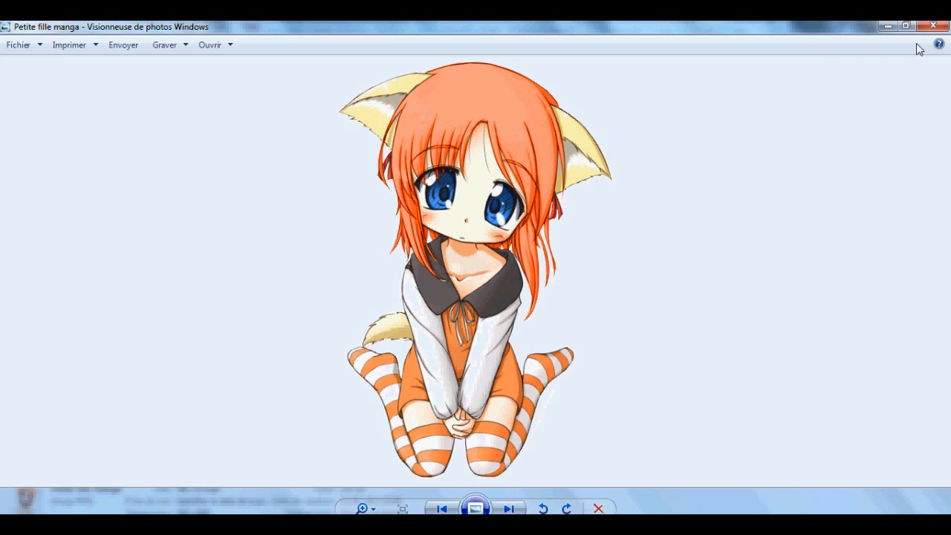
pyautogui.click(930, 27)
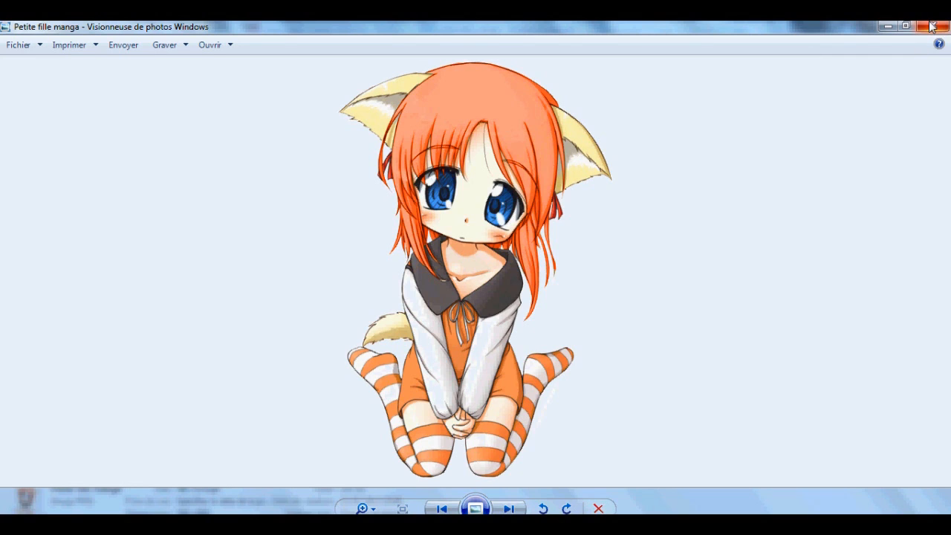